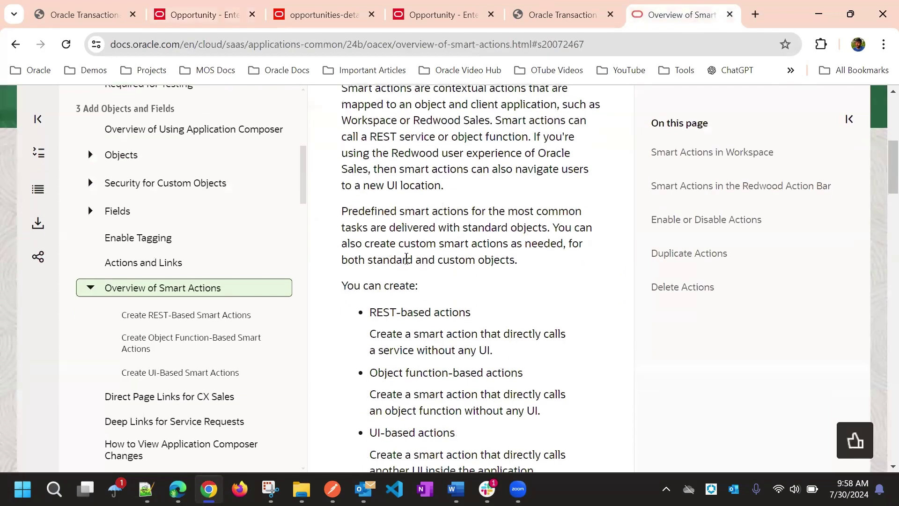
- Read the introduction to smart actions, and view the actions suggested in the action bar of the Enterprise Architecture Deployment opportunity
scroll(397, 260, down, 2)
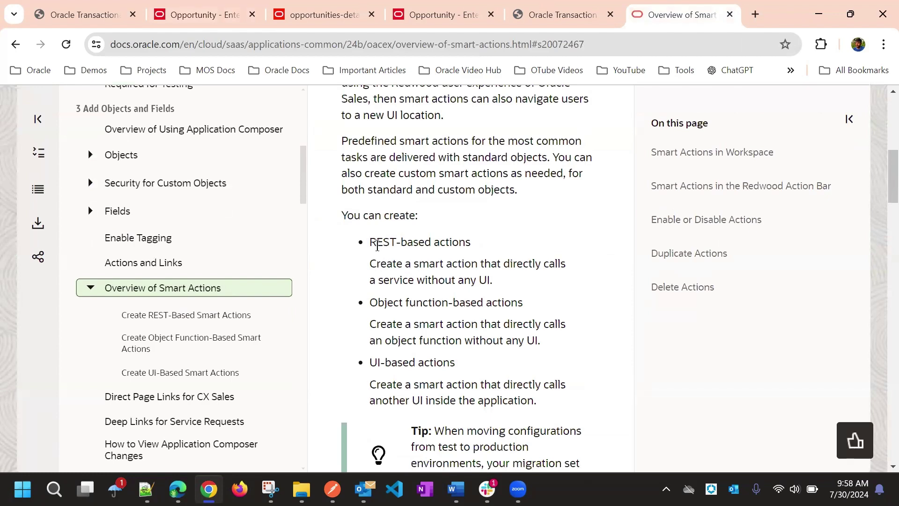
scroll(445, 254, up, 3)
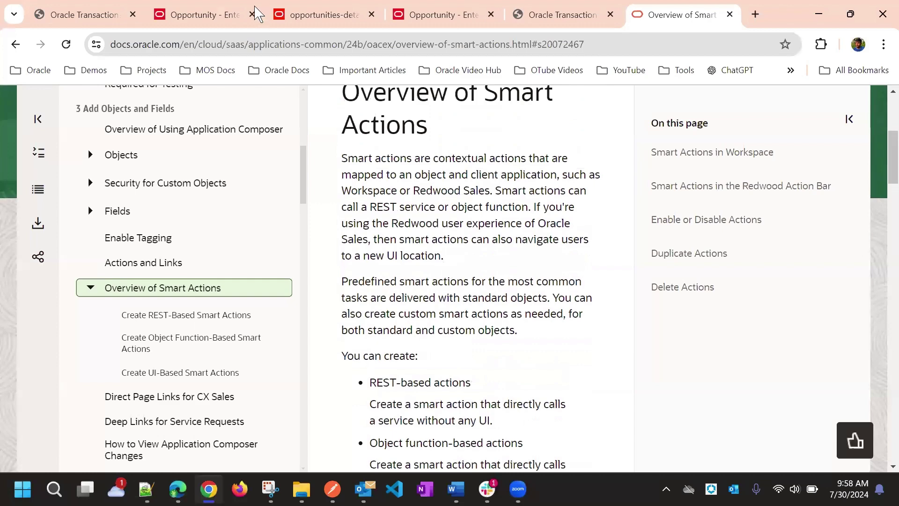
click(229, 13)
click(107, 234)
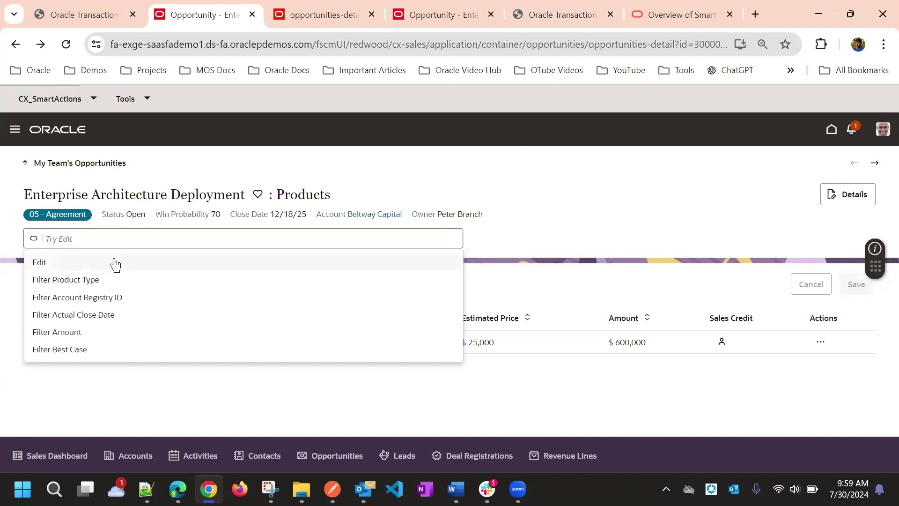
click(509, 180)
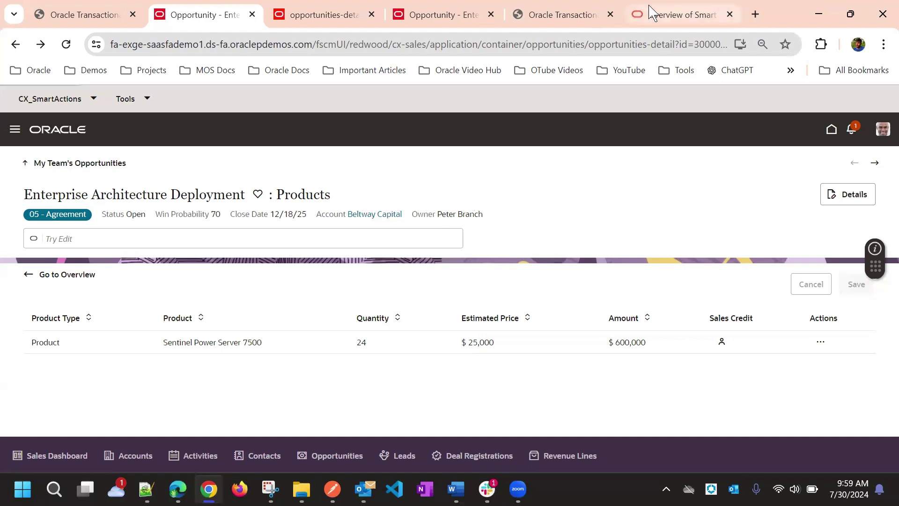
- Review the REST-based, object function-based and UI-based action types in the Overview of Smart Actions documentation
click(636, 14)
scroll(474, 235, down, 4)
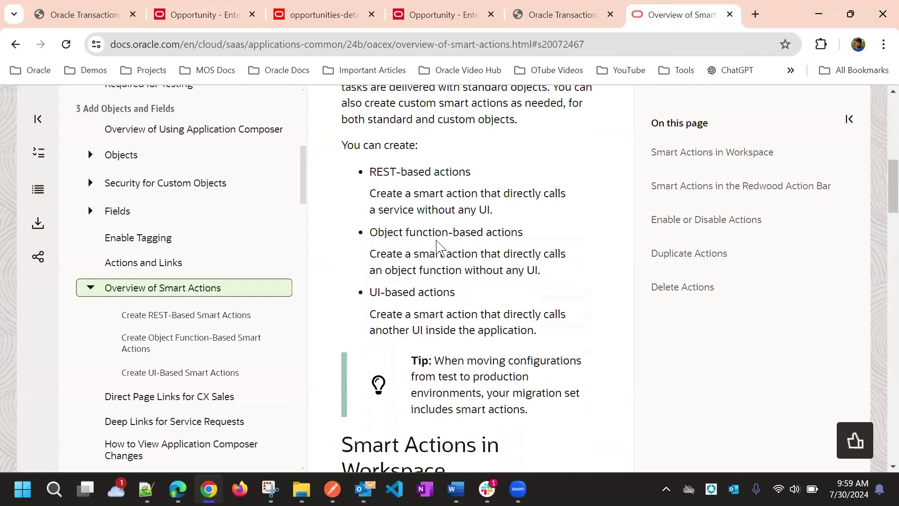
drag(369, 172, 481, 174)
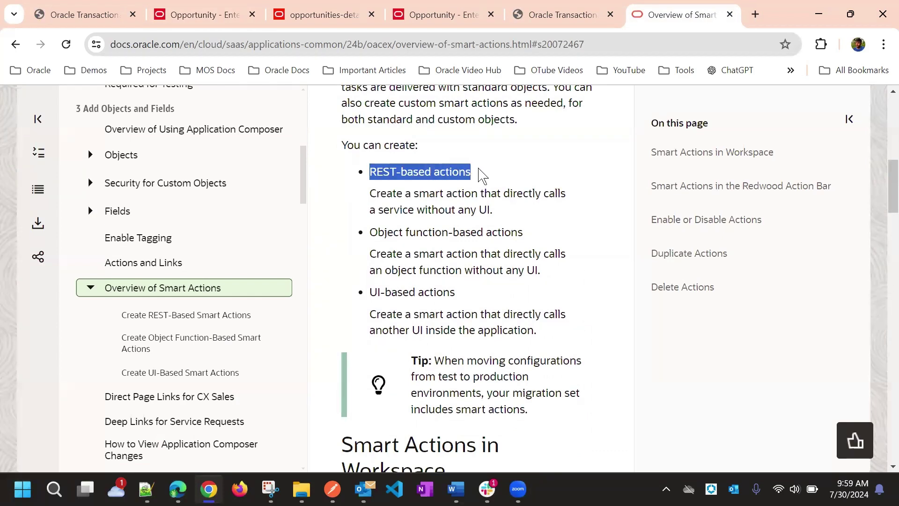
click(373, 232)
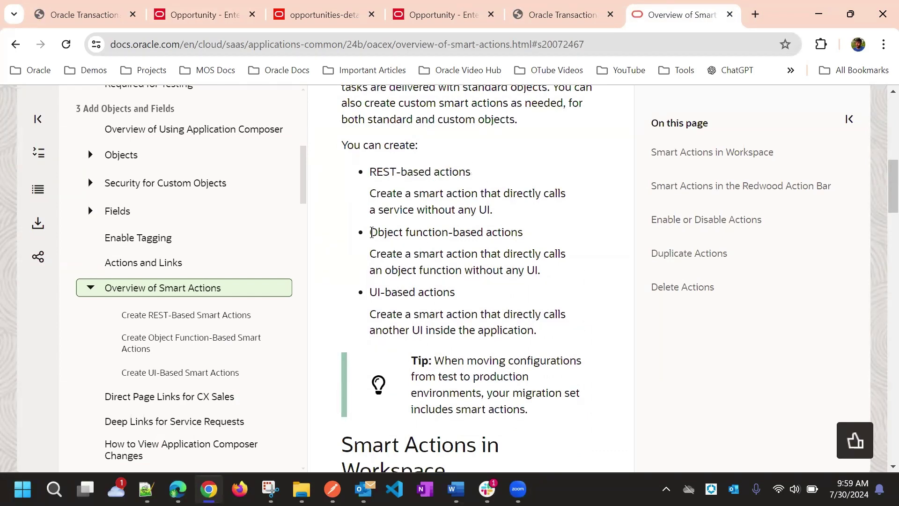
triple_click(519, 228)
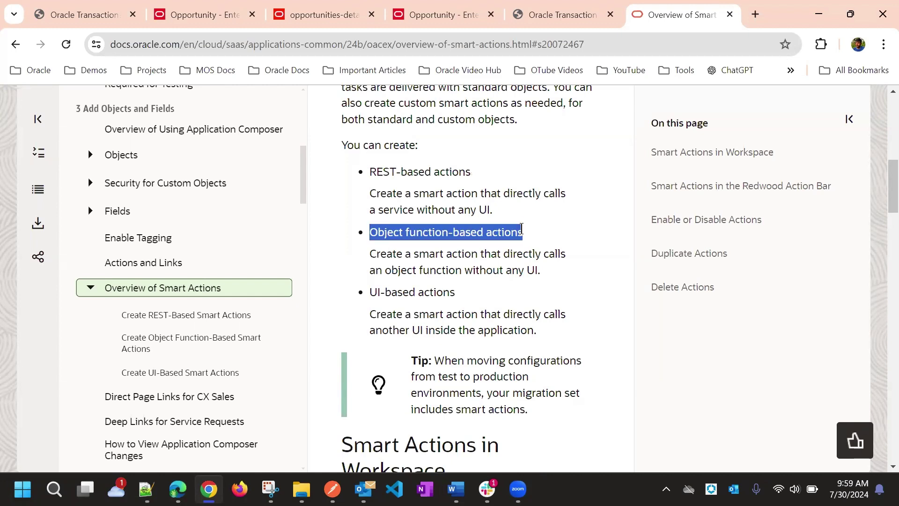
drag(371, 291, 465, 293)
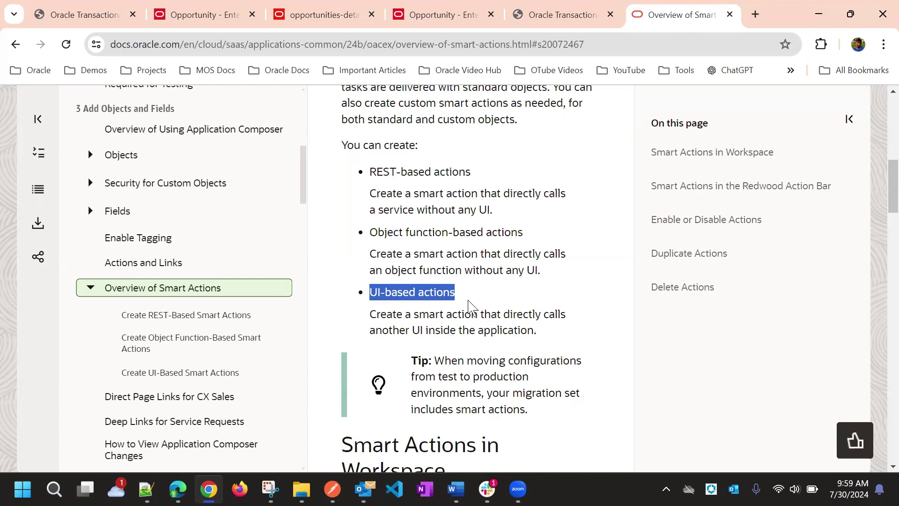
scroll(506, 229, down, 1)
scroll(506, 242, up, 1)
triple_click(417, 233)
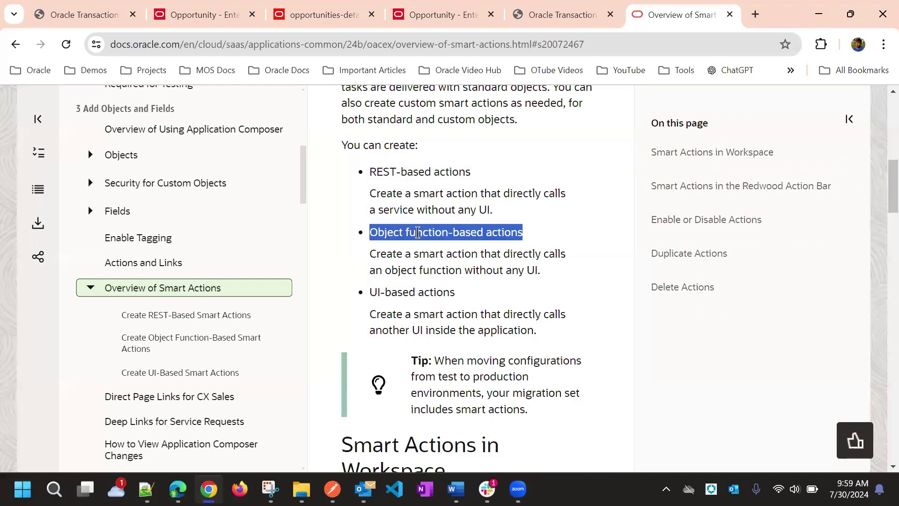
double_click(420, 172)
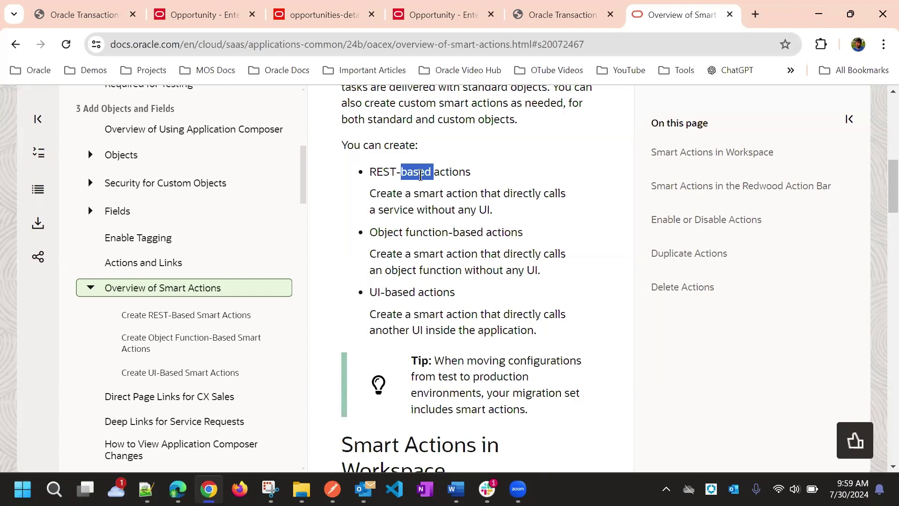
triple_click(420, 173)
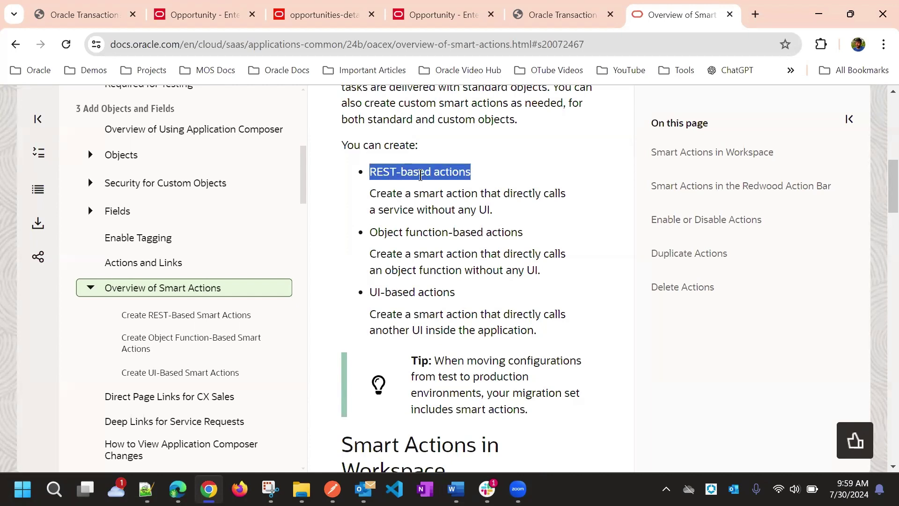
drag(371, 291, 463, 300)
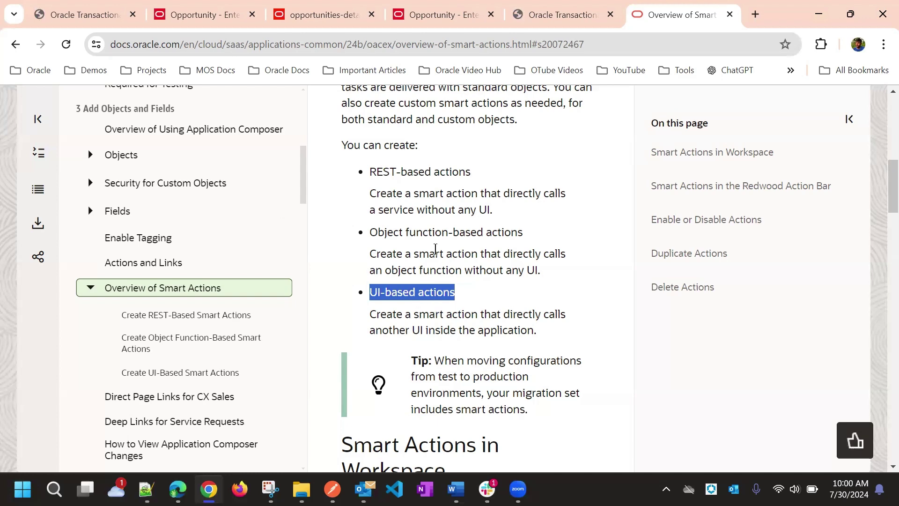
scroll(451, 264, up, 3)
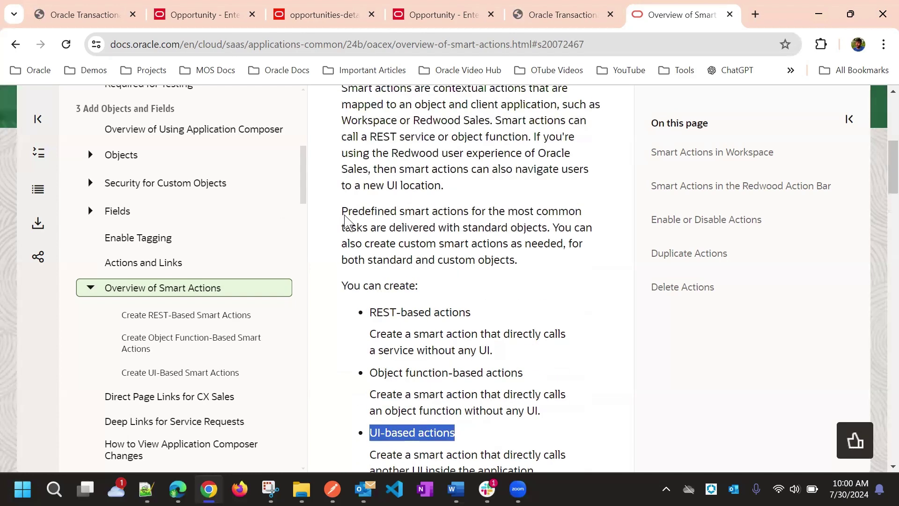
- Return to the opportunity page and open Application Composer from the Configuration group
click(192, 12)
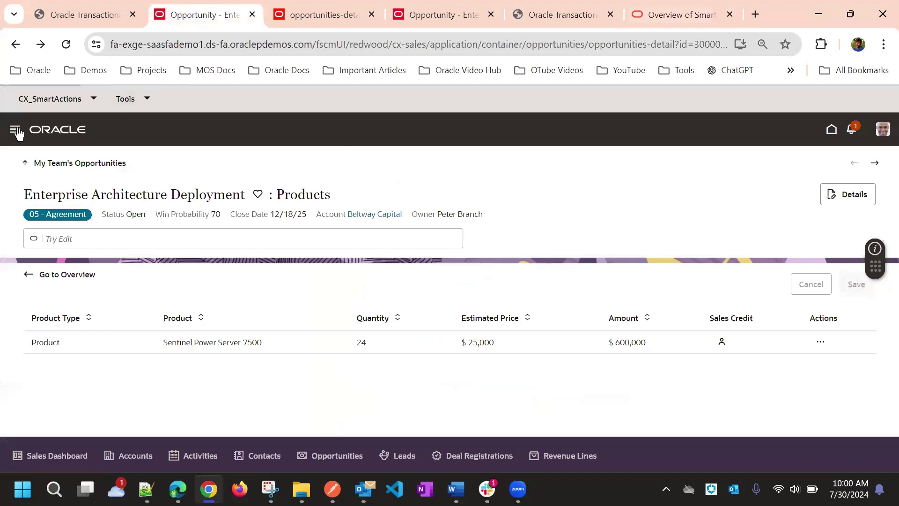
click(15, 129)
scroll(154, 225, down, 10)
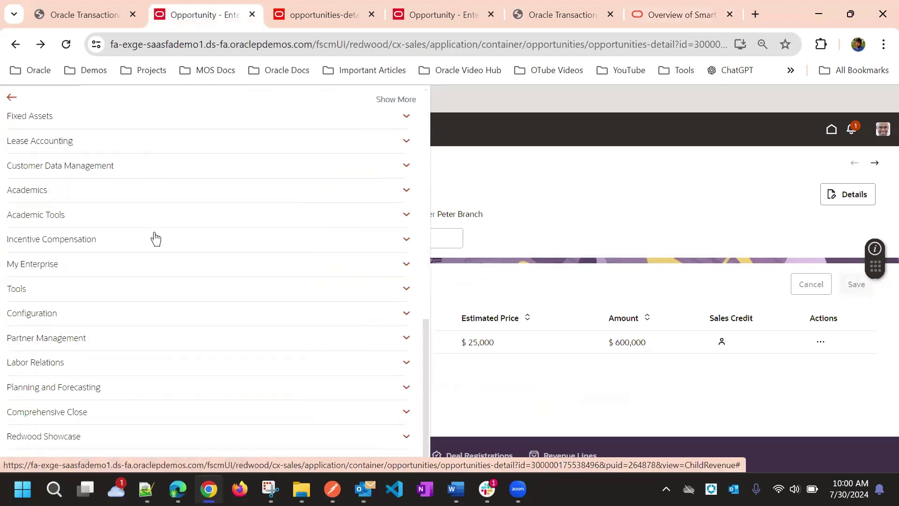
click(62, 319)
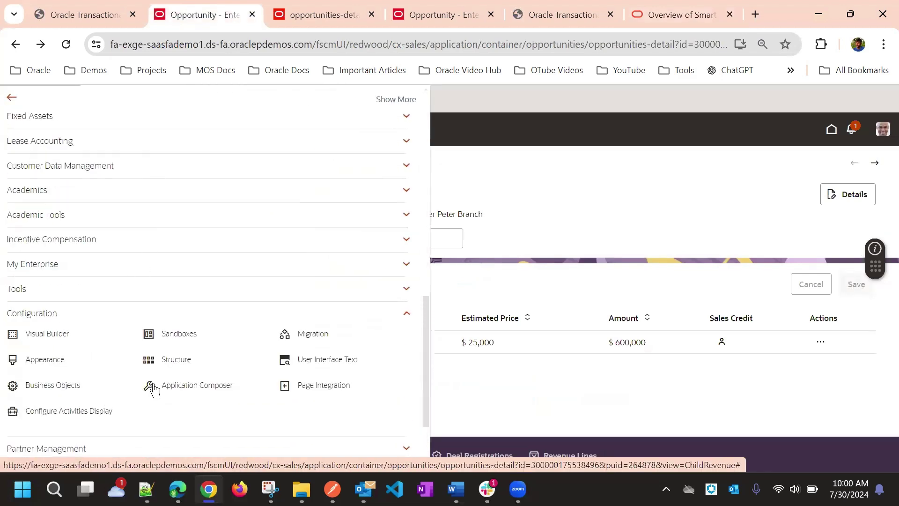
click(155, 387)
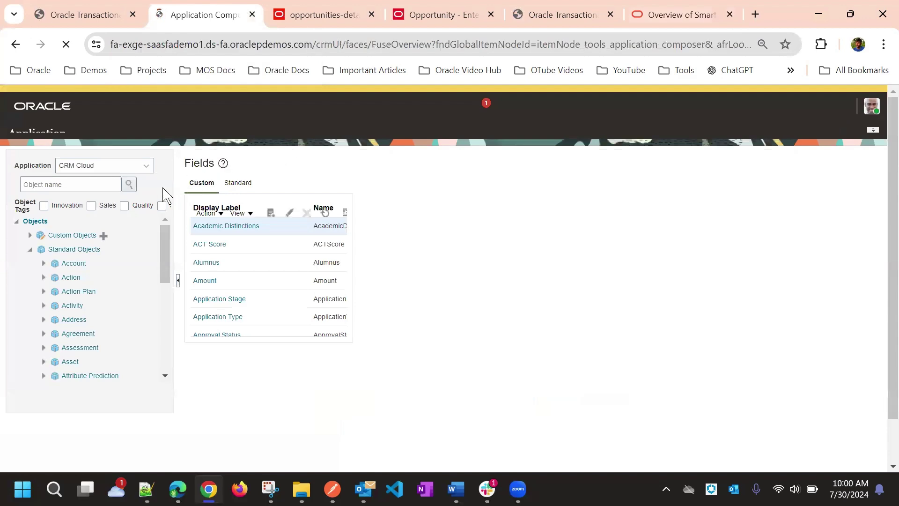
- Open the Smart Actions setup page from Common Setup in Application Composer
scroll(121, 319, down, 15)
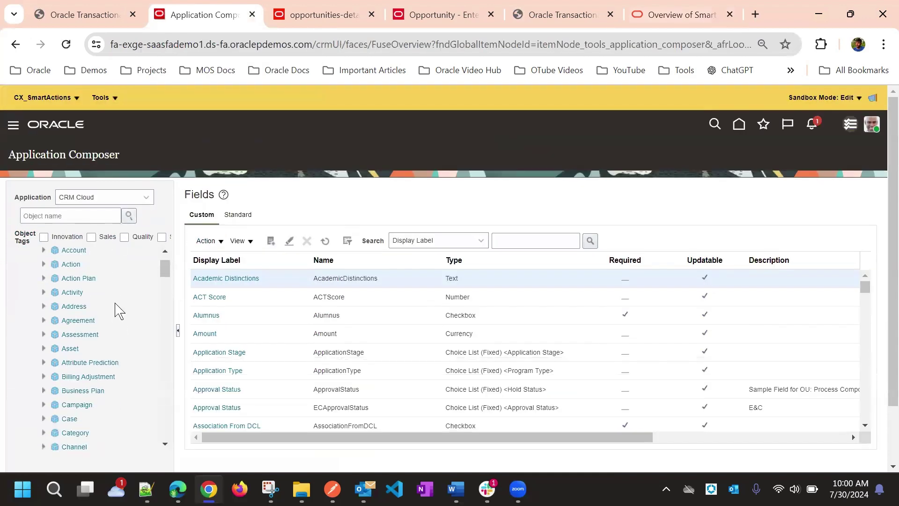
scroll(129, 333, down, 3)
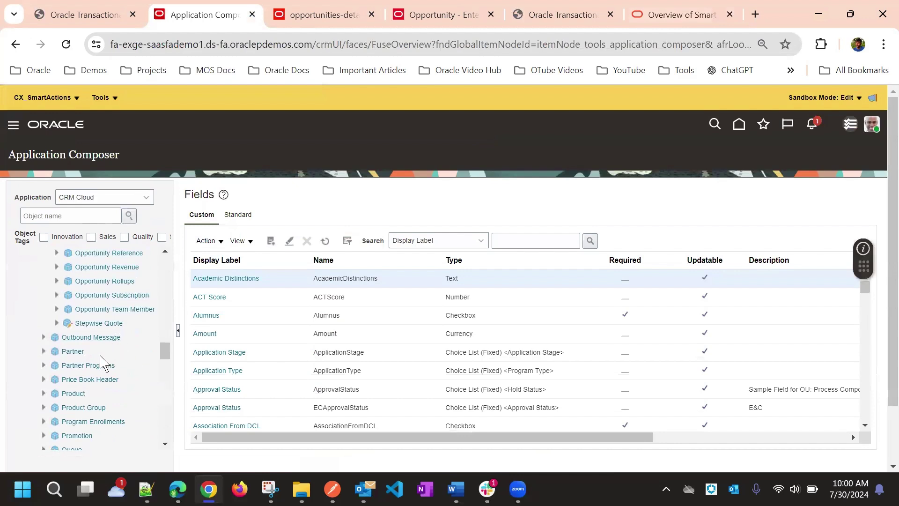
scroll(114, 348, down, 3)
scroll(114, 337, down, 15)
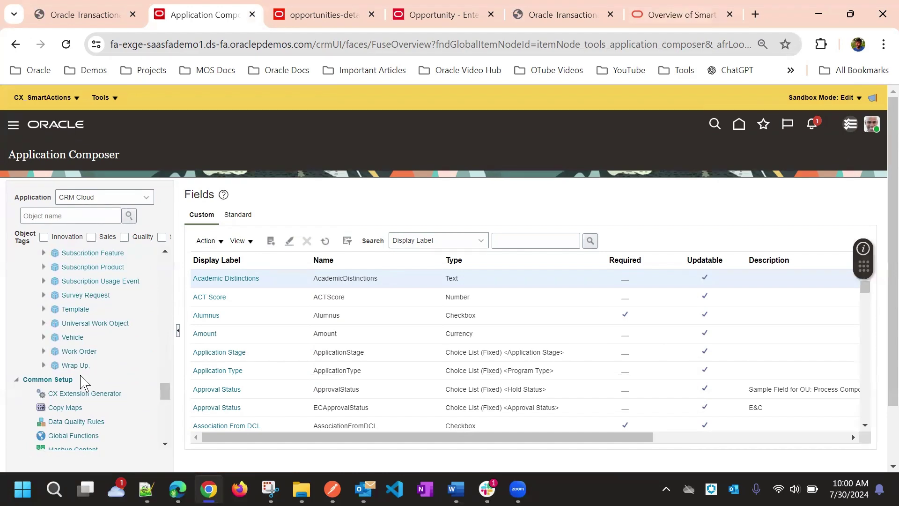
scroll(114, 347, down, 3)
scroll(103, 372, down, 2)
scroll(89, 370, up, 3)
scroll(89, 374, down, 3)
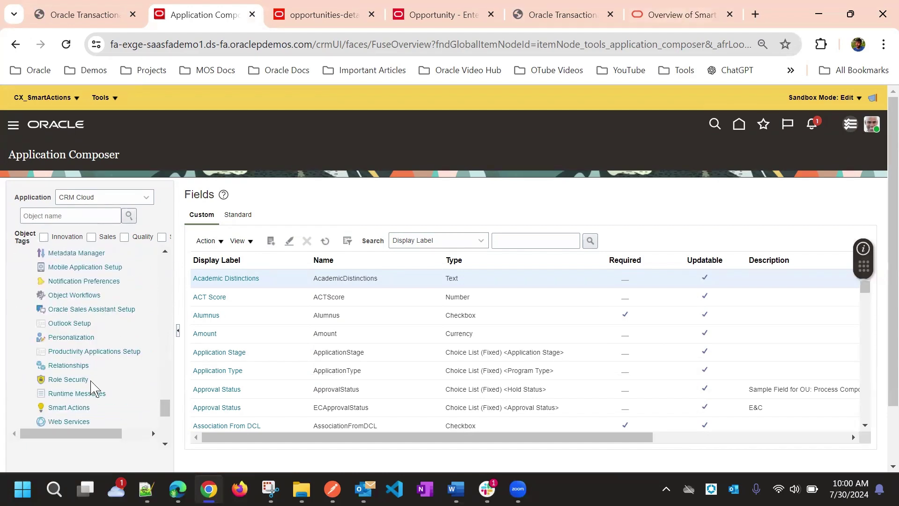
click(80, 409)
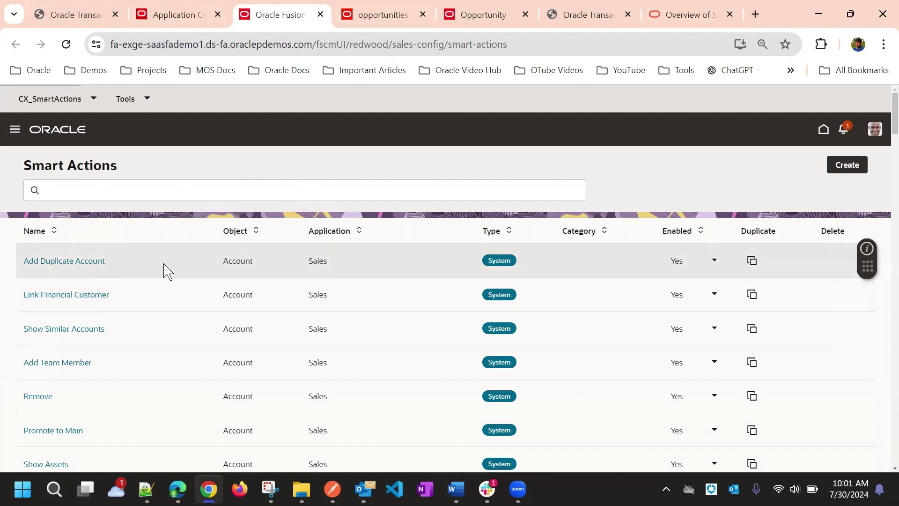
- Examine the list of predefined smart actions, including each action's object, application, type, category and enabled status
scroll(192, 295, down, 5)
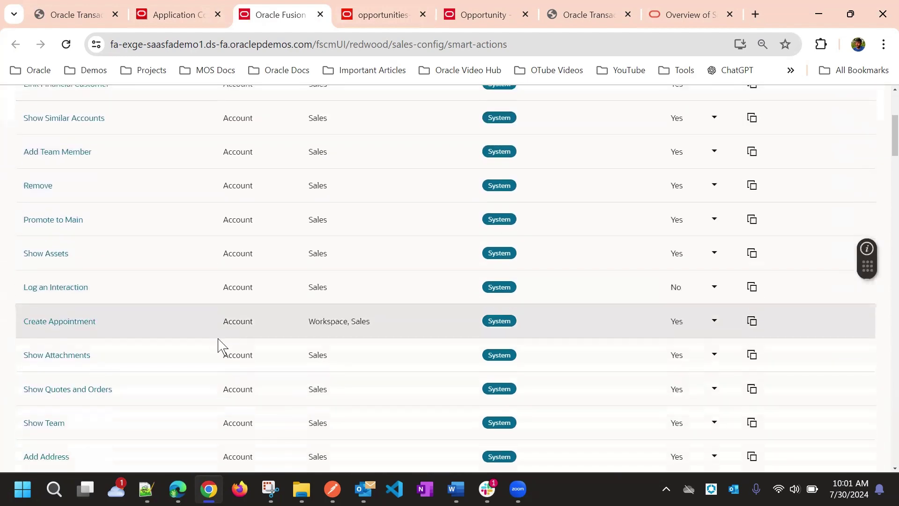
scroll(219, 346, up, 5)
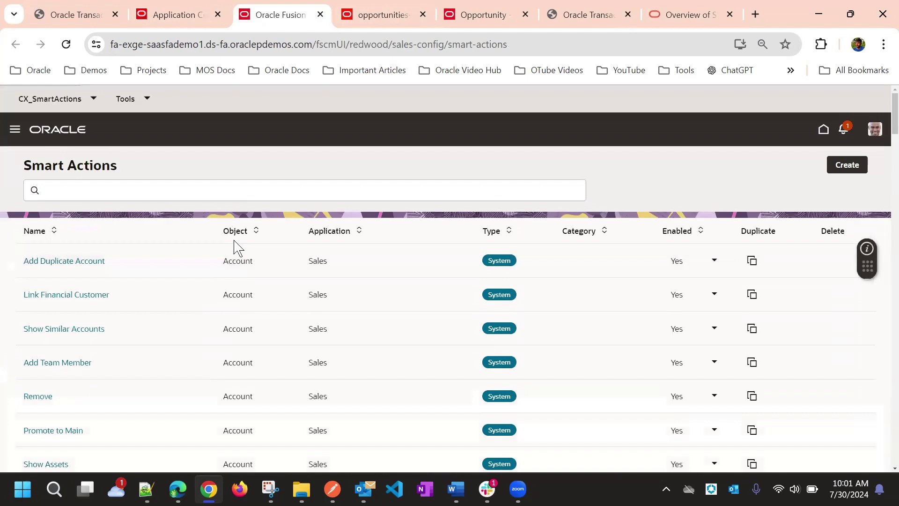
scroll(255, 276, down, 10)
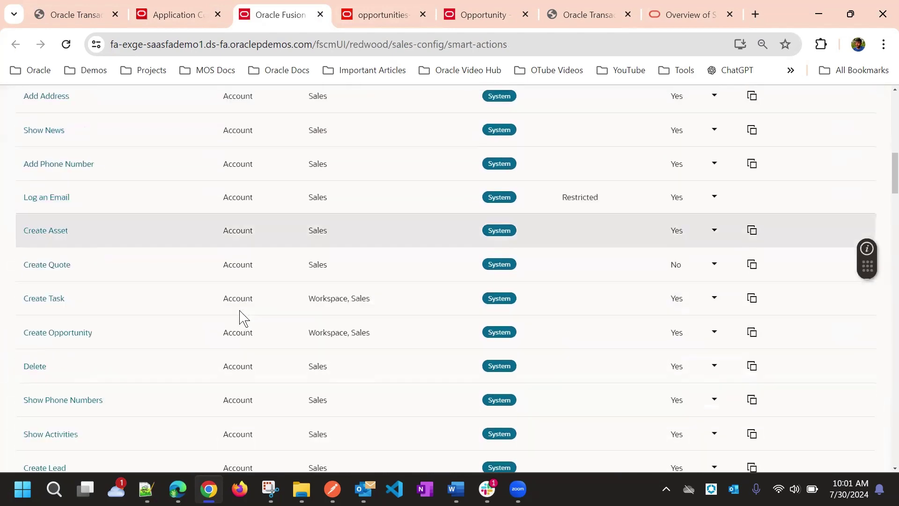
scroll(241, 316, down, 20)
scroll(234, 192, down, 3)
scroll(226, 253, up, 6)
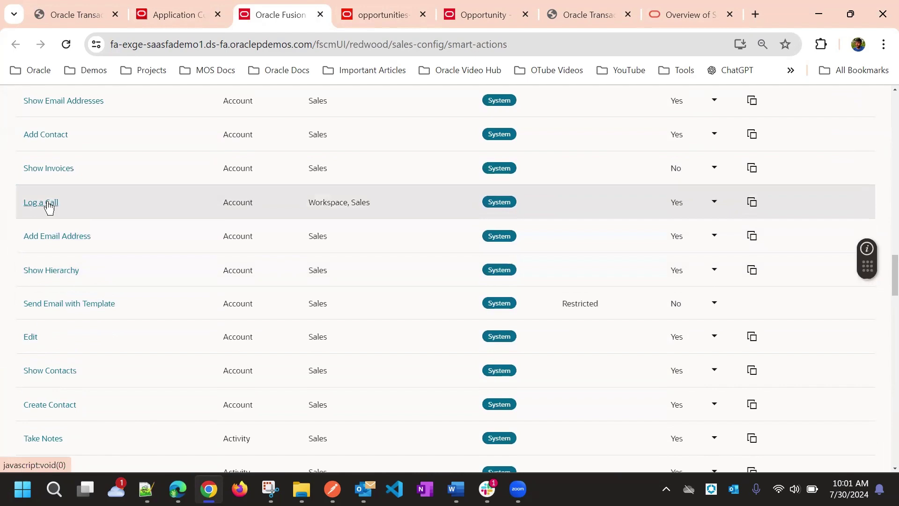
scroll(49, 206, up, 6)
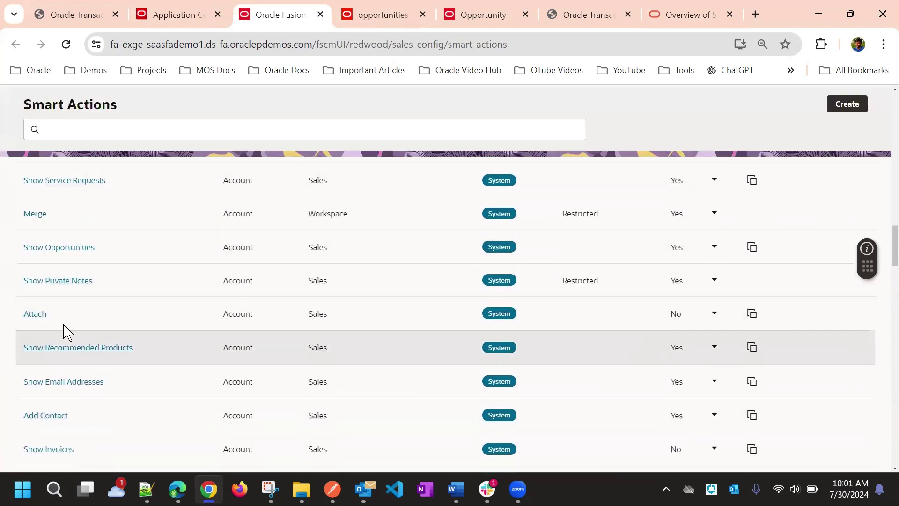
scroll(113, 274, down, 6)
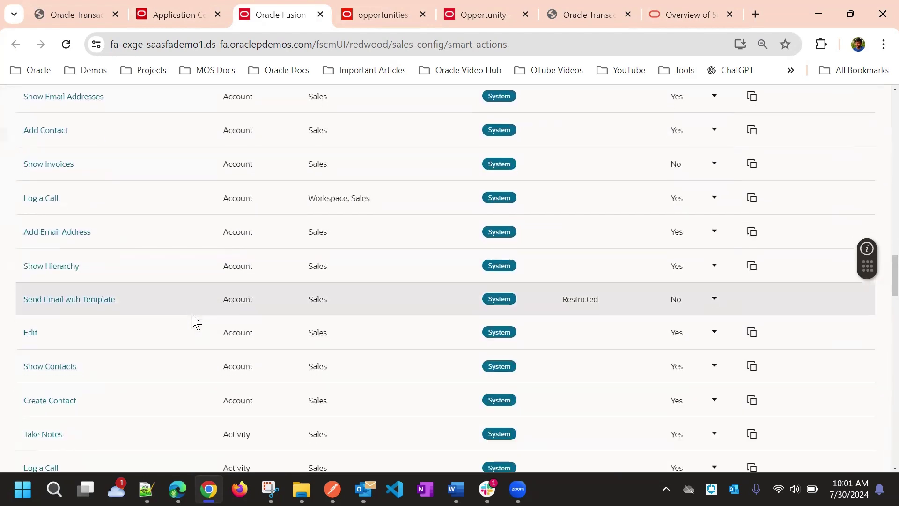
scroll(192, 322, down, 5)
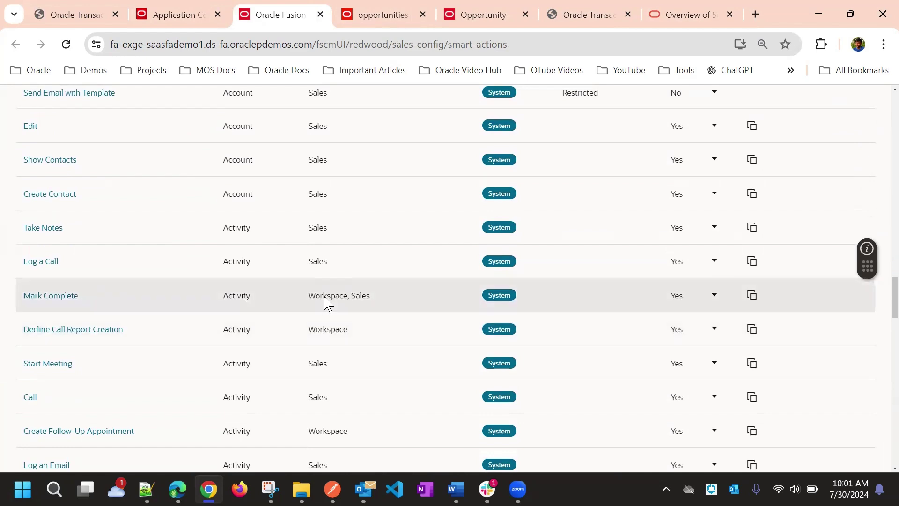
scroll(367, 311, up, 3)
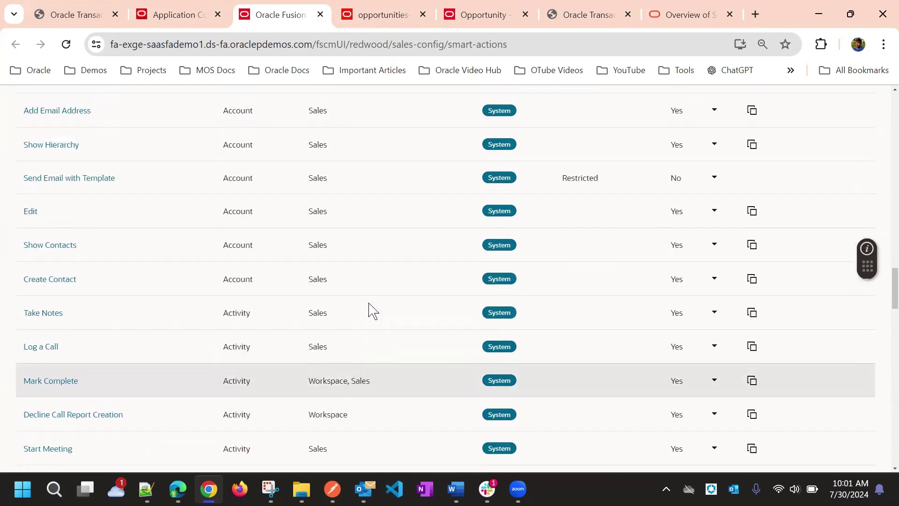
scroll(490, 211, up, 15)
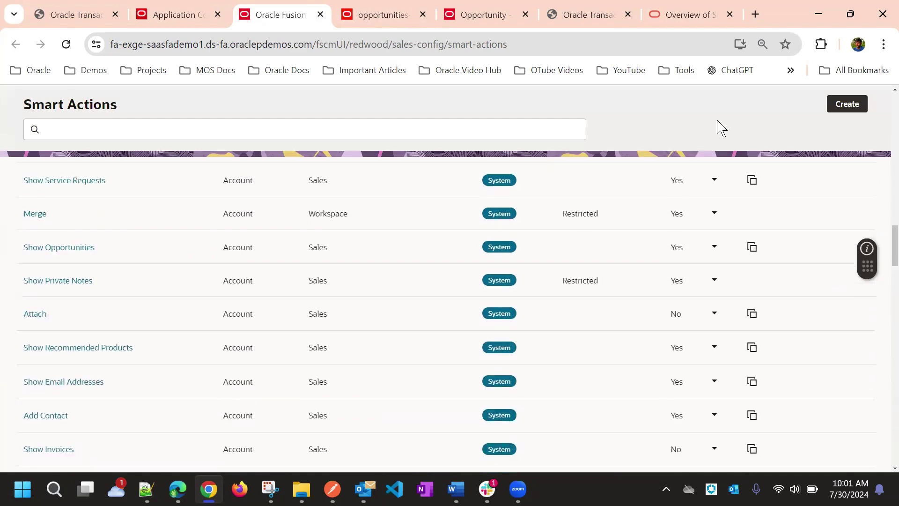
scroll(335, 337, up, 1)
scroll(398, 287, up, 13)
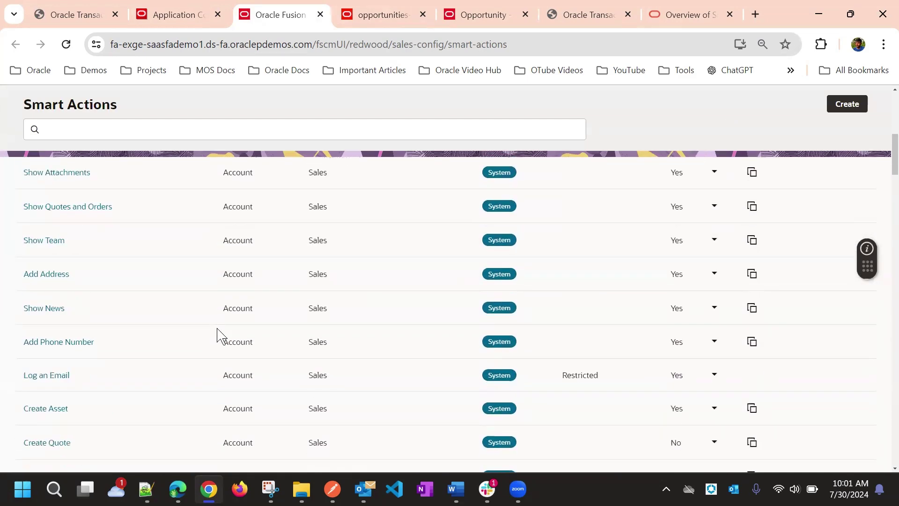
scroll(471, 206, down, 10)
scroll(461, 249, down, 10)
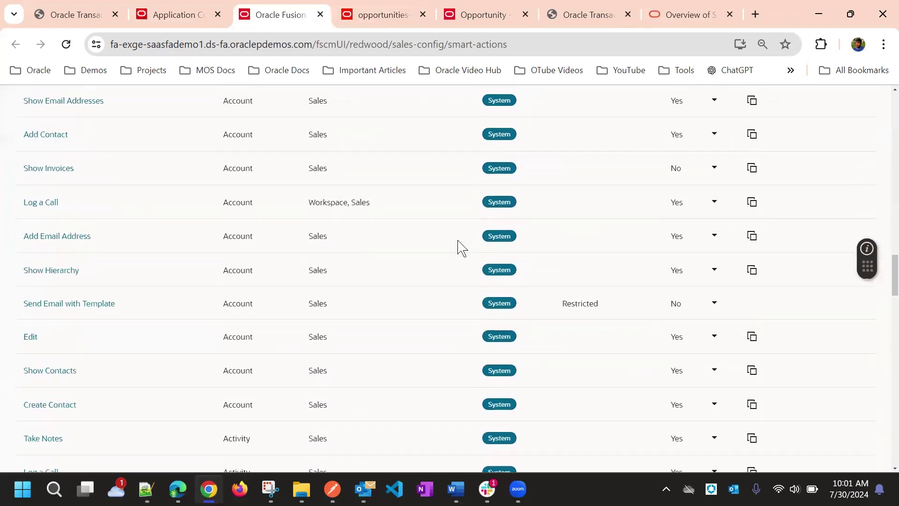
scroll(462, 247, up, 8)
scroll(504, 241, up, 5)
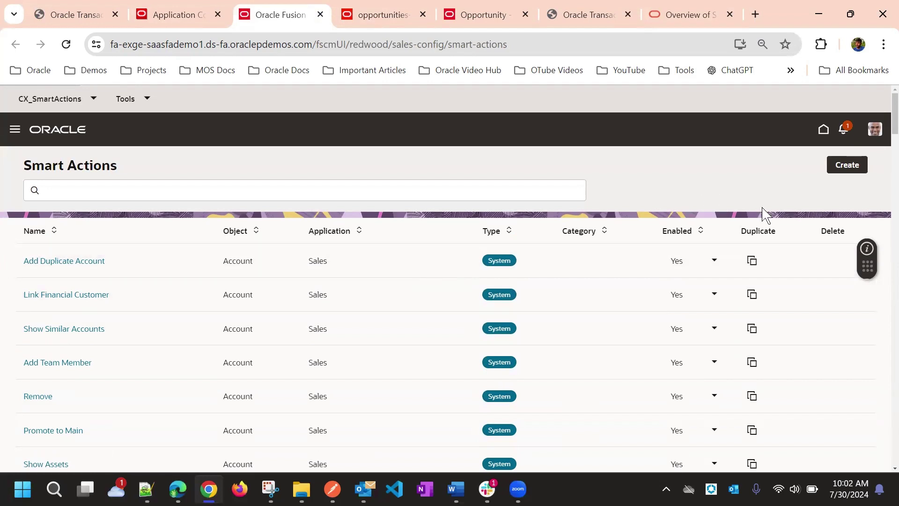
- Start creating a smart action of the REST-based kind and proceed to its basic details
click(847, 166)
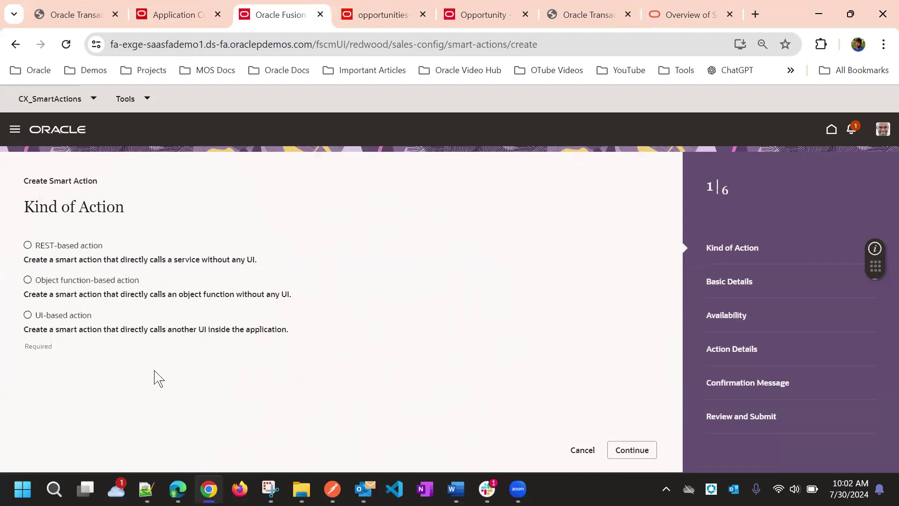
click(28, 245)
click(631, 450)
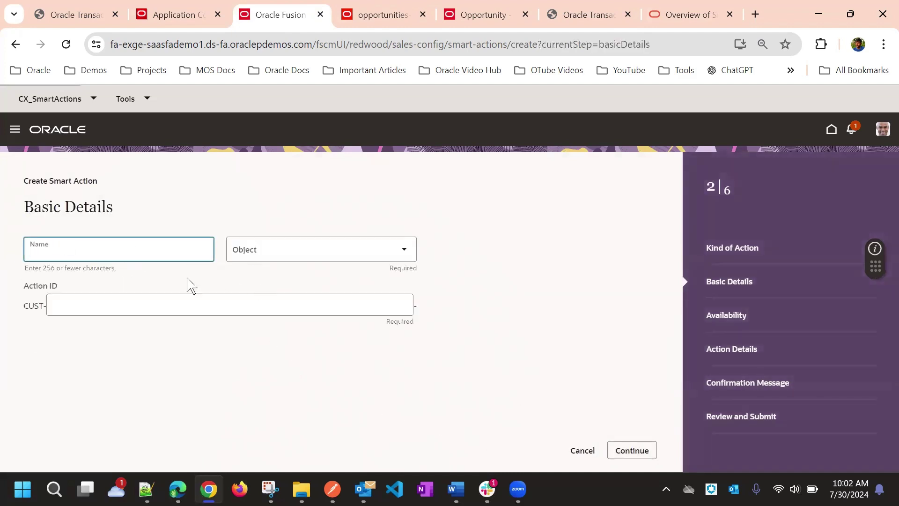
- Name the smart action Update Opportunity
click(120, 250)
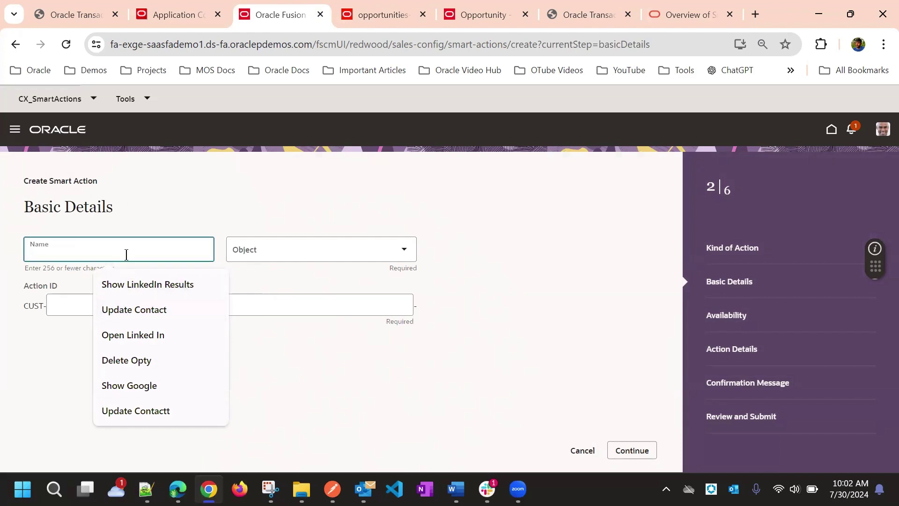
text(U)
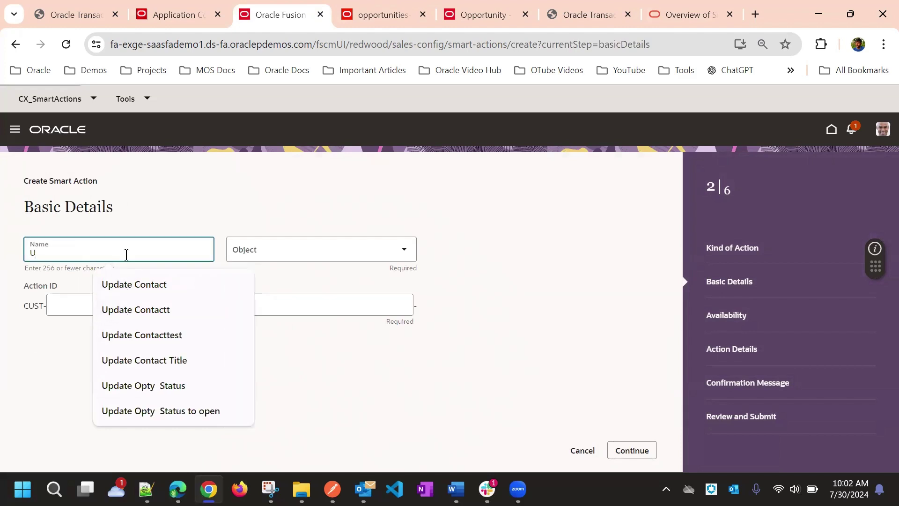
text(pdate Opty)
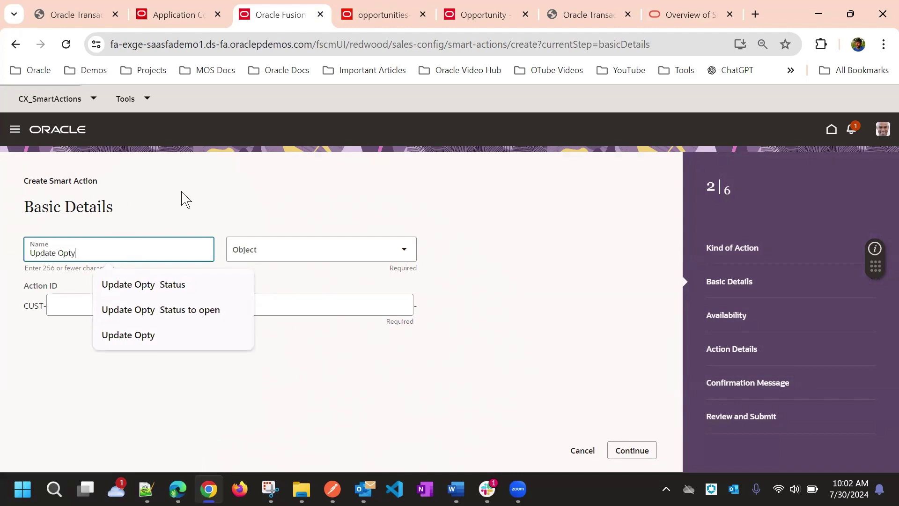
click(158, 233)
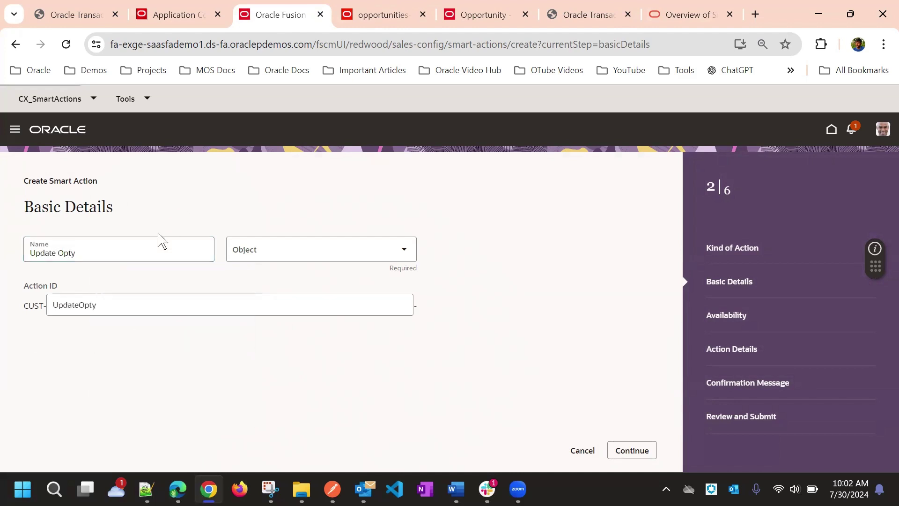
click(115, 257)
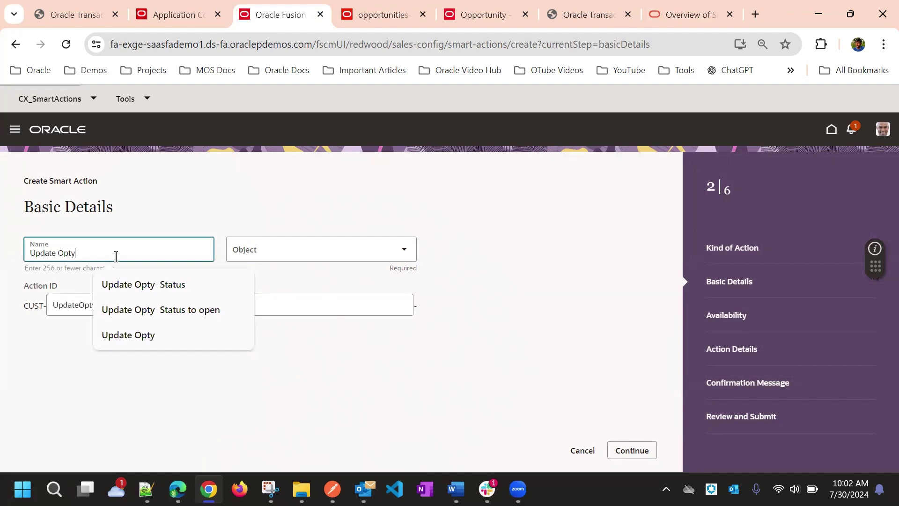
click(232, 206)
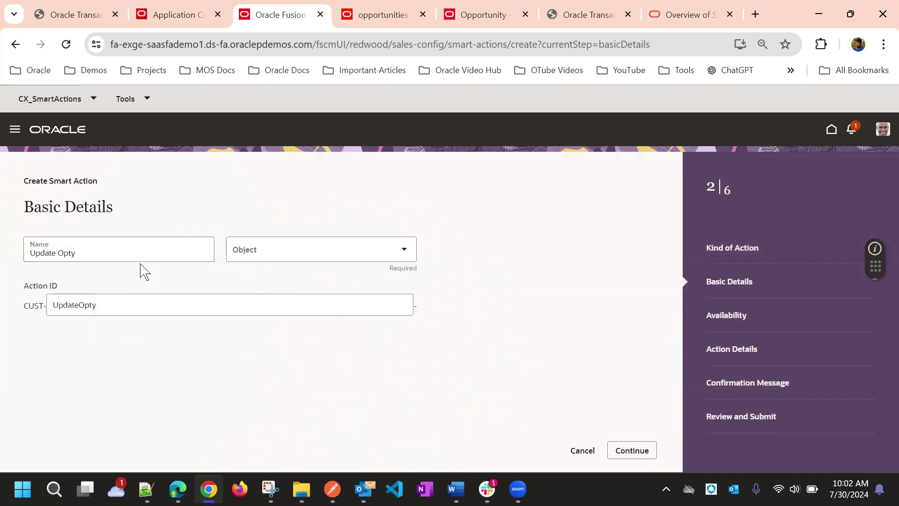
click(88, 252)
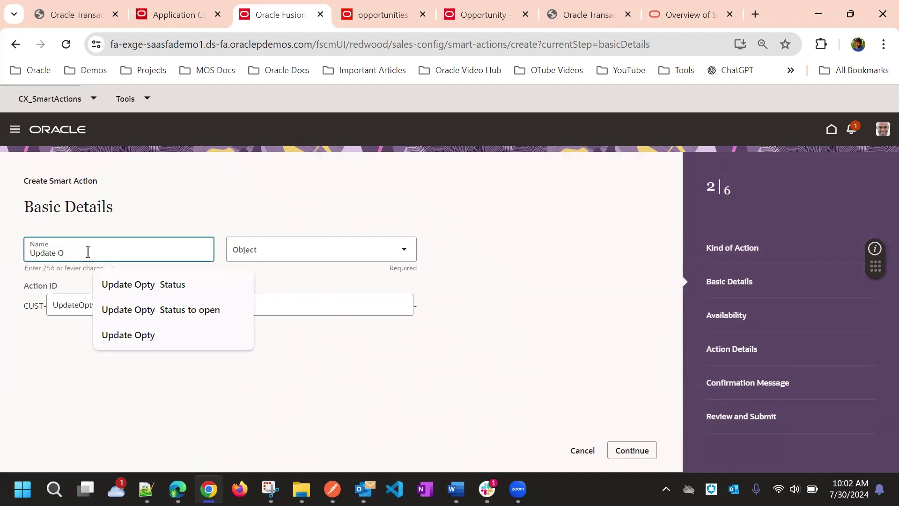
text(pportunity)
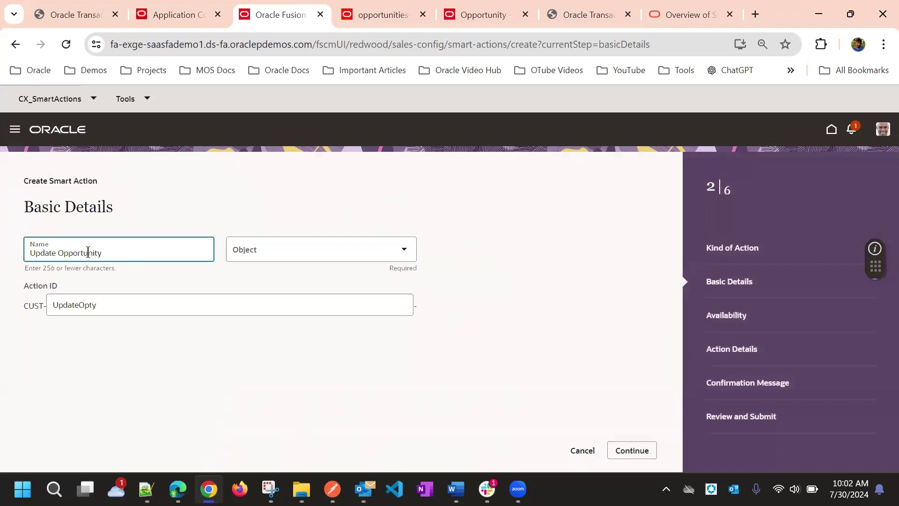
click(288, 241)
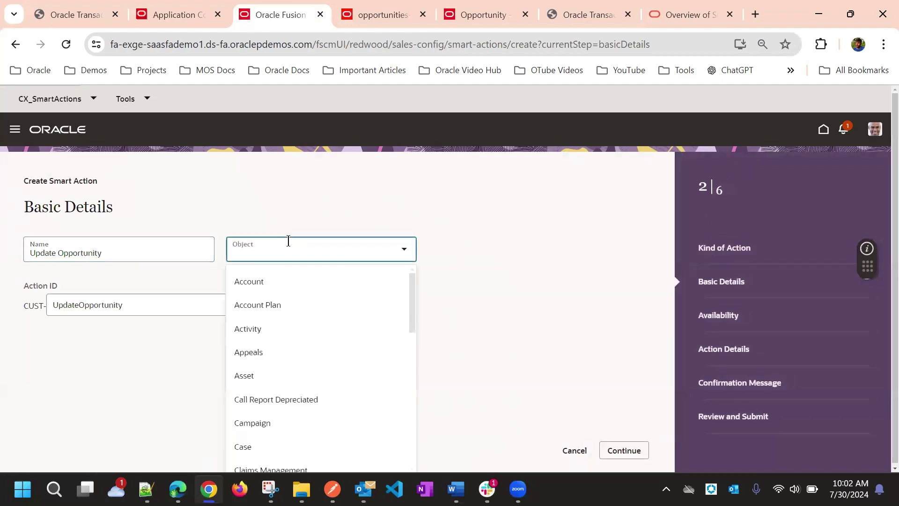
click(110, 252)
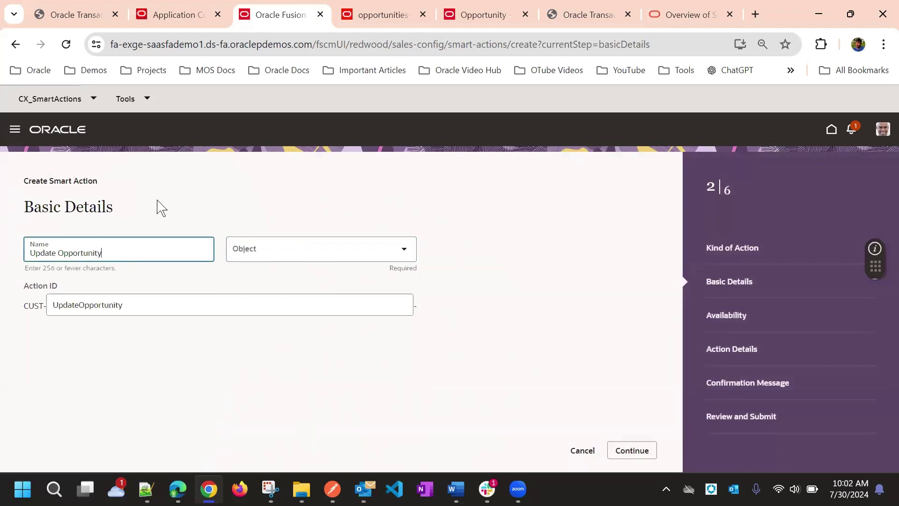
- Assign the smart action to the Opportunity object and proceed to the availability settings
click(271, 252)
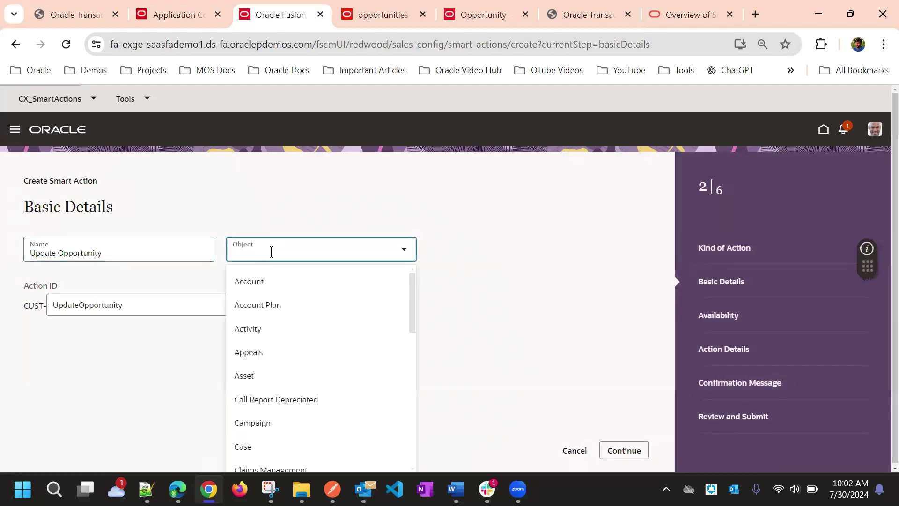
text(Opp)
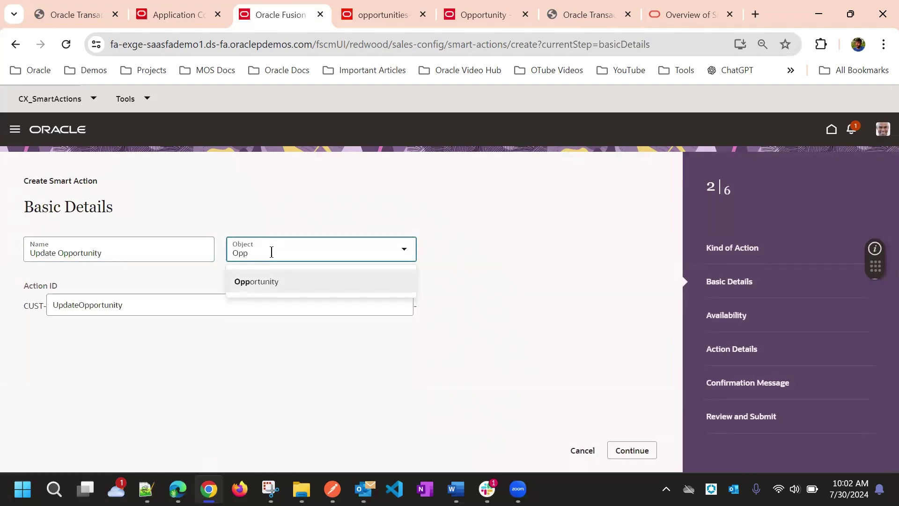
click(275, 281)
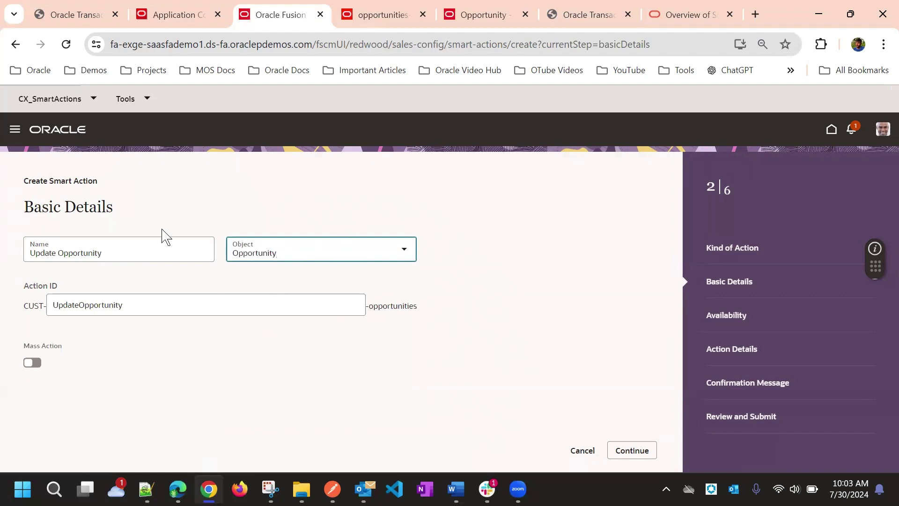
click(339, 207)
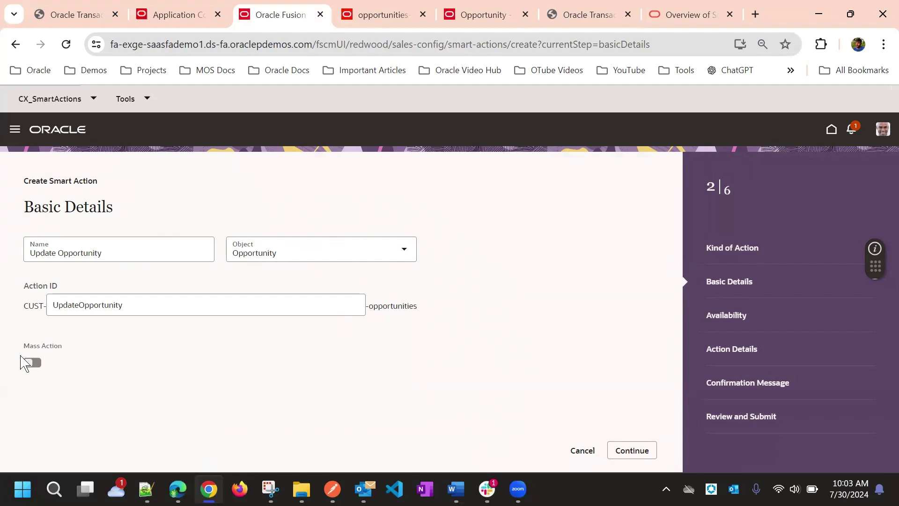
click(643, 449)
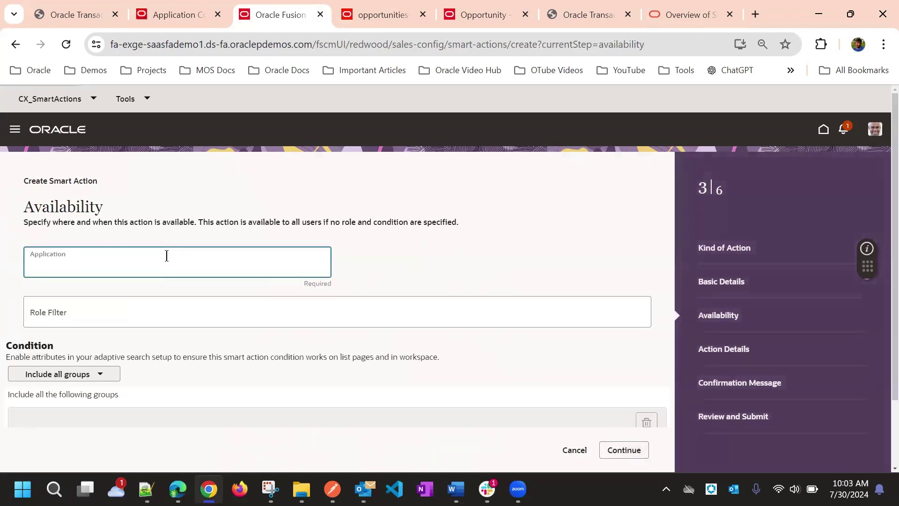
- Make the action available in the Sales, Routines and Workspace applications
click(167, 256)
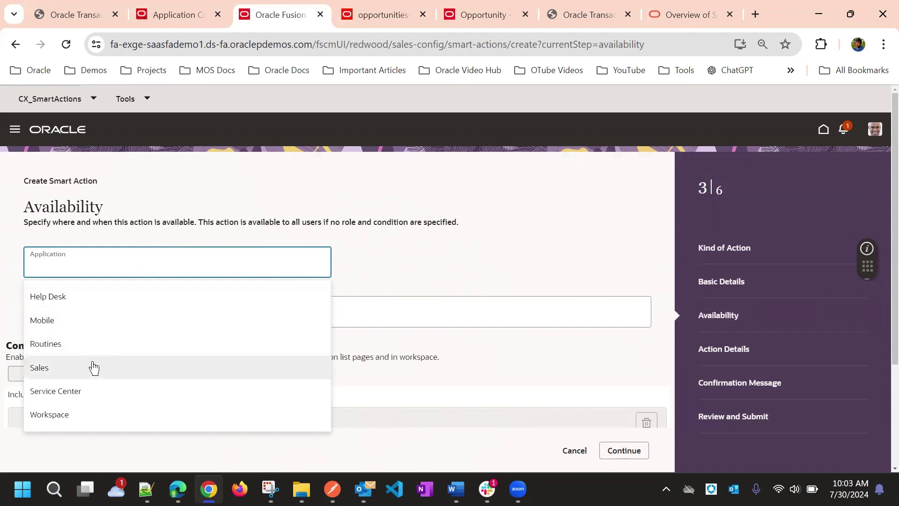
click(58, 370)
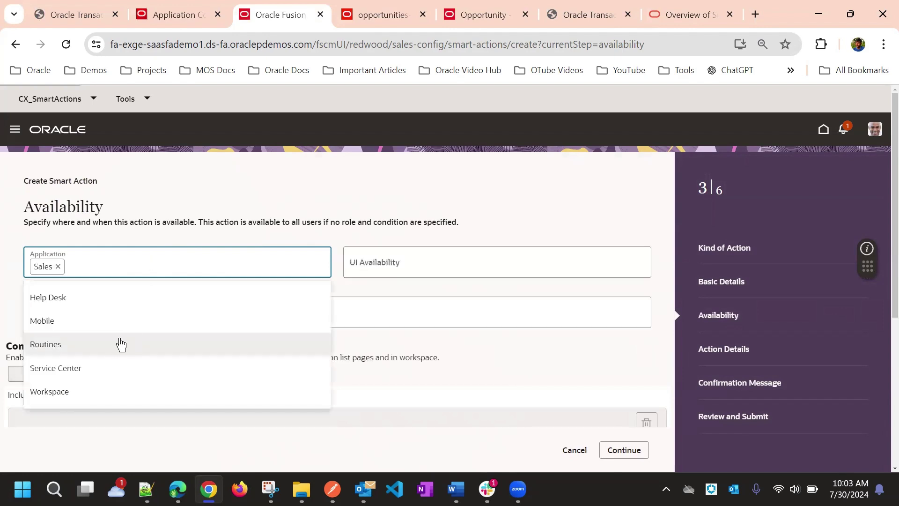
click(121, 344)
click(162, 256)
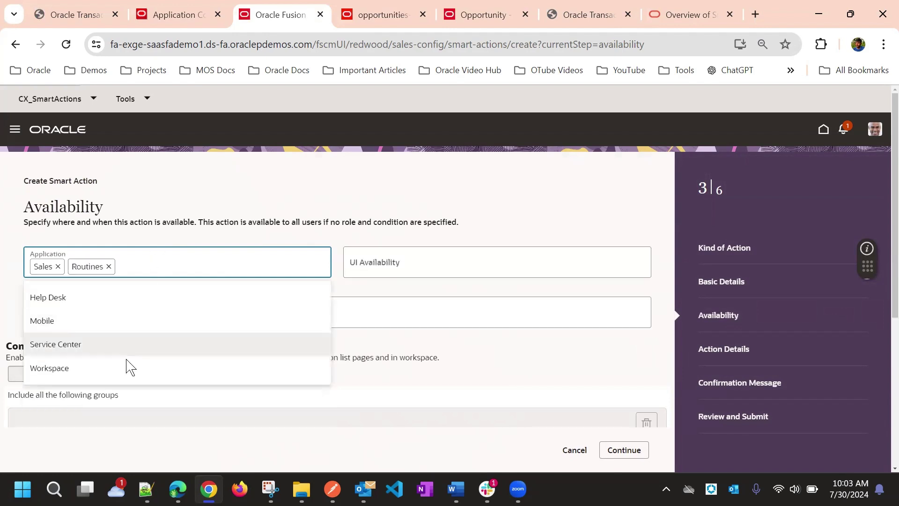
click(91, 363)
click(205, 272)
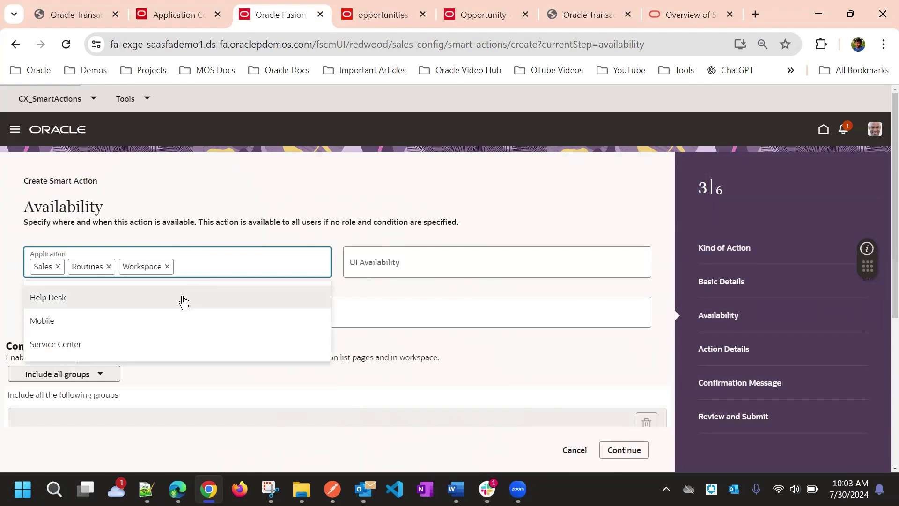
click(340, 217)
click(244, 265)
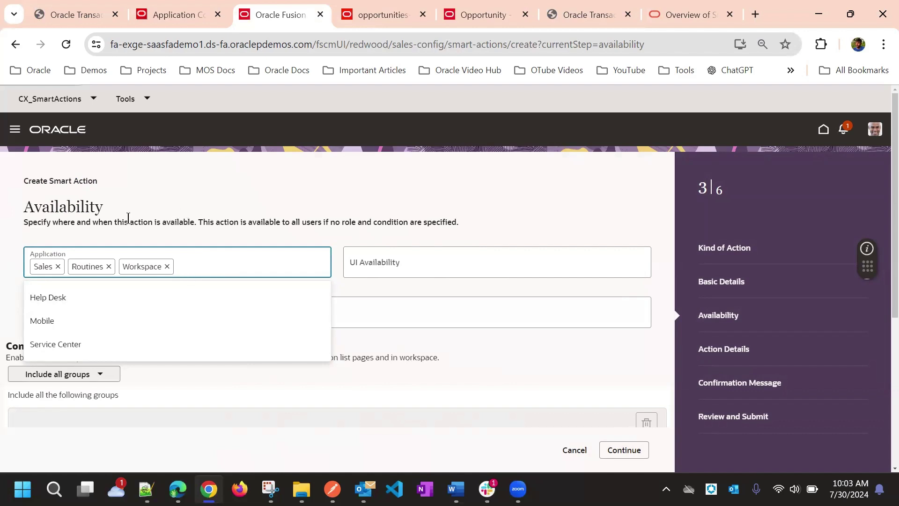
- Add Help Desk, Mobile and Service Center to the applications where the action is available
click(69, 205)
double_click(66, 201)
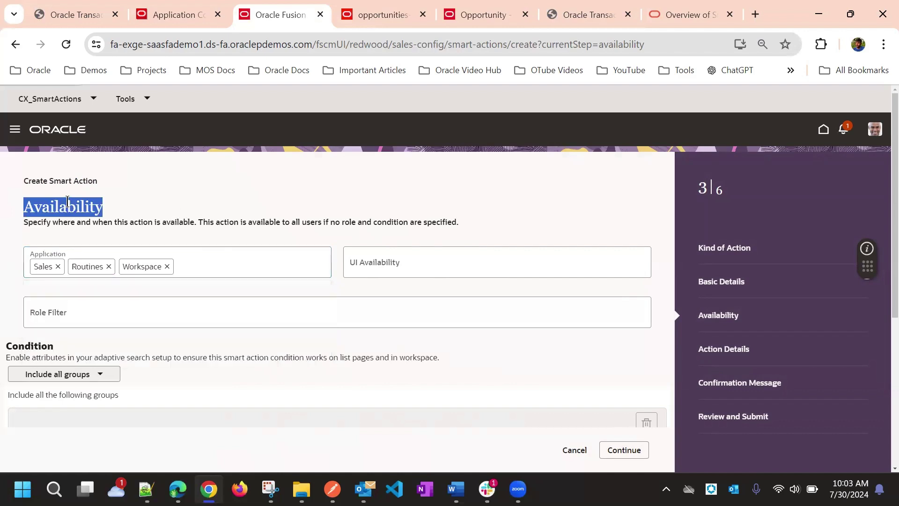
click(215, 264)
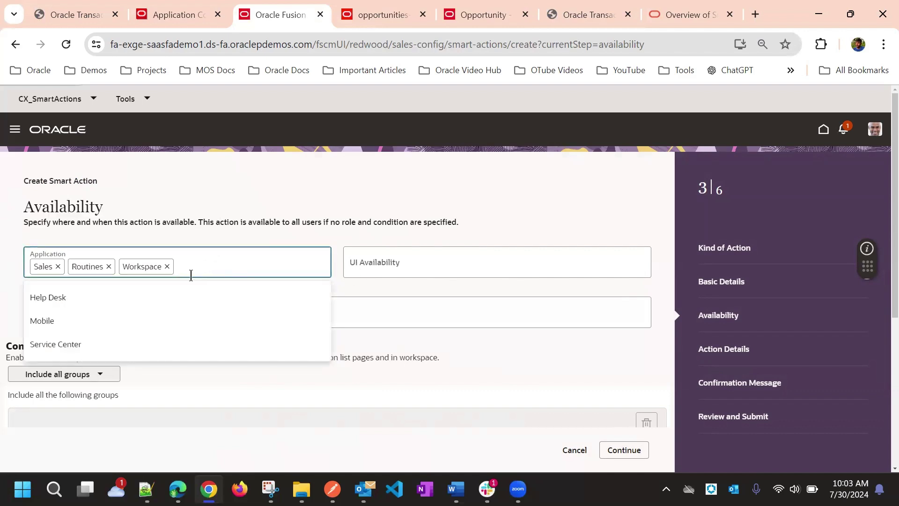
click(101, 305)
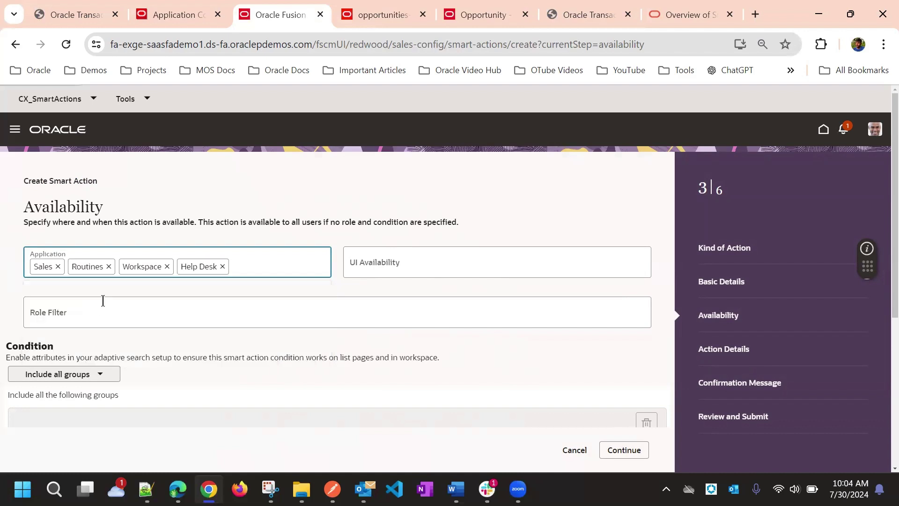
click(272, 270)
click(220, 302)
click(301, 265)
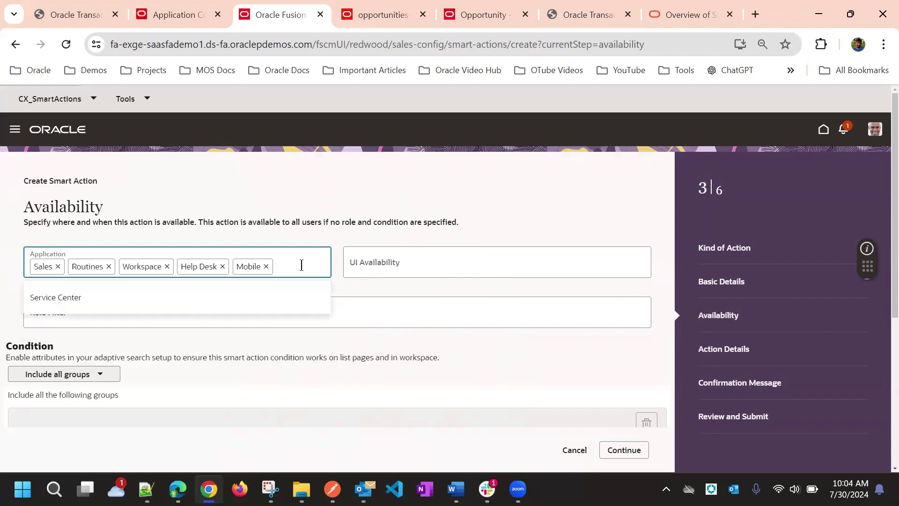
click(262, 307)
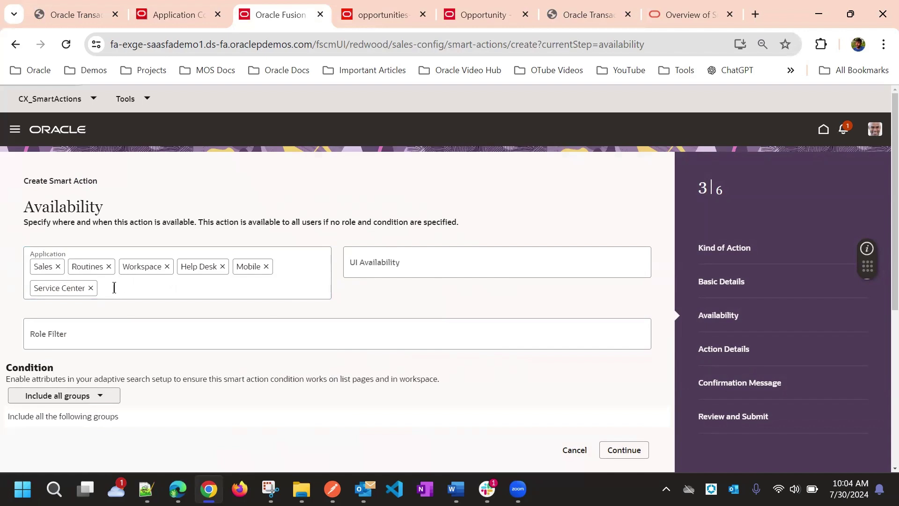
- Set the action's UI availability to List page and Sales Orchestration
click(384, 267)
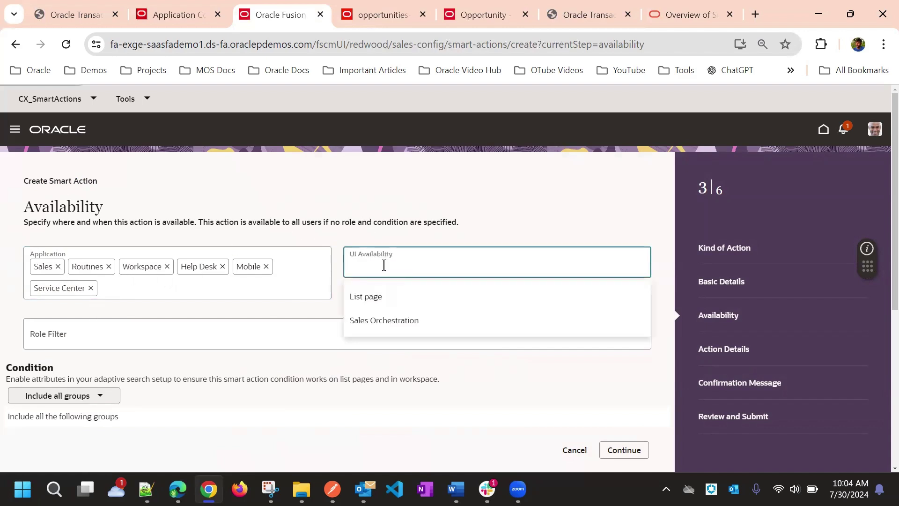
click(368, 300)
click(425, 265)
click(417, 301)
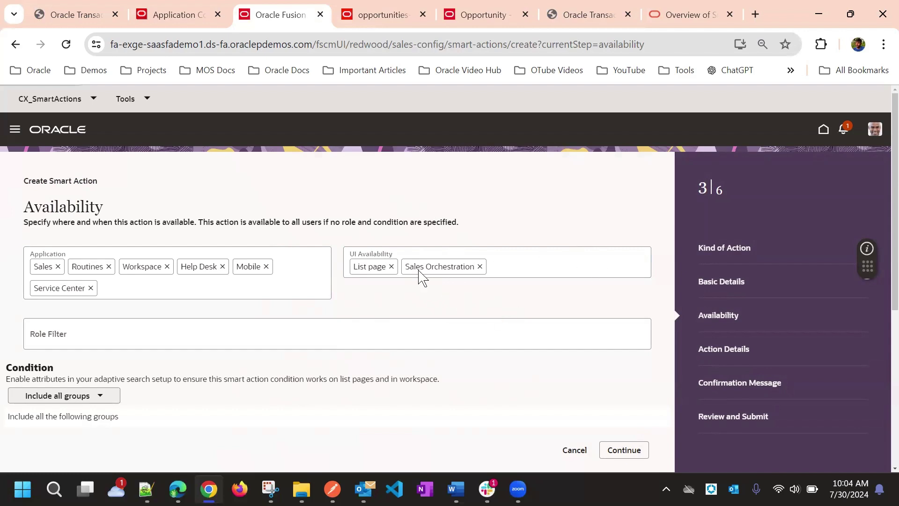
- Browse the roles for the role filter, try Channel Sales Manager DutyCopy and remove it again
click(165, 344)
scroll(171, 210, down, 8)
scroll(147, 284, up, 5)
scroll(170, 226, up, 3)
scroll(149, 290, down, 15)
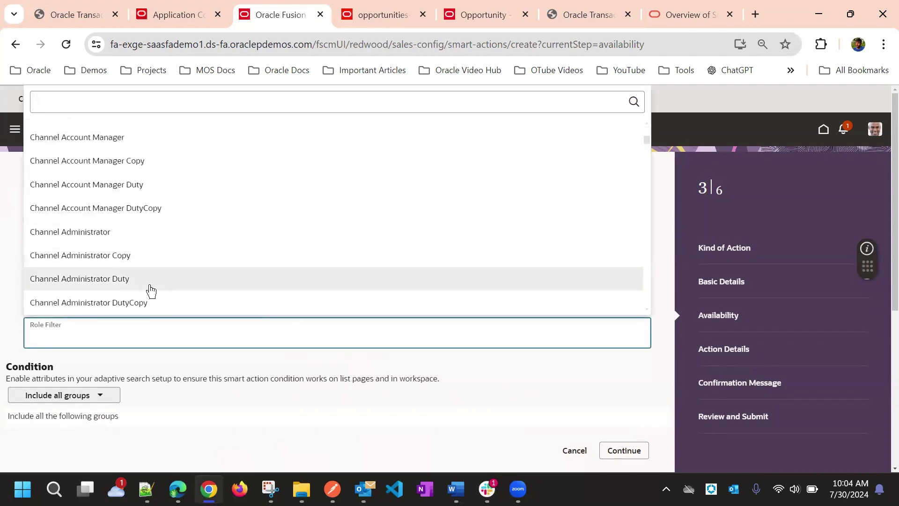
click(186, 285)
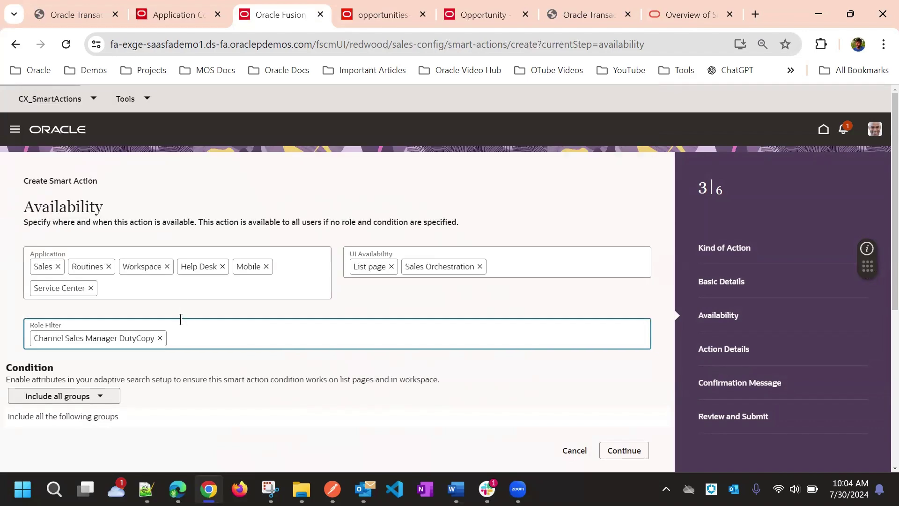
click(159, 338)
- Add a condition row to the first condition group and open its attribute choices
scroll(136, 287, down, 5)
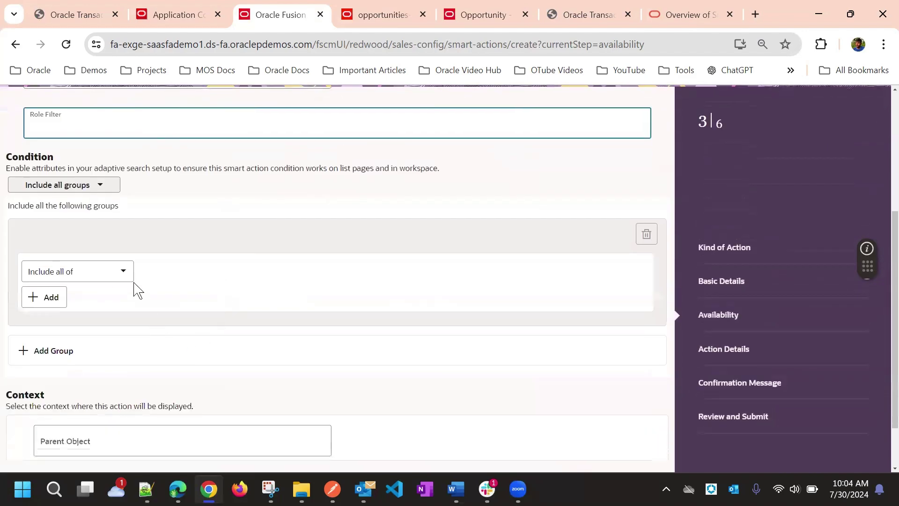
scroll(141, 259, up, 4)
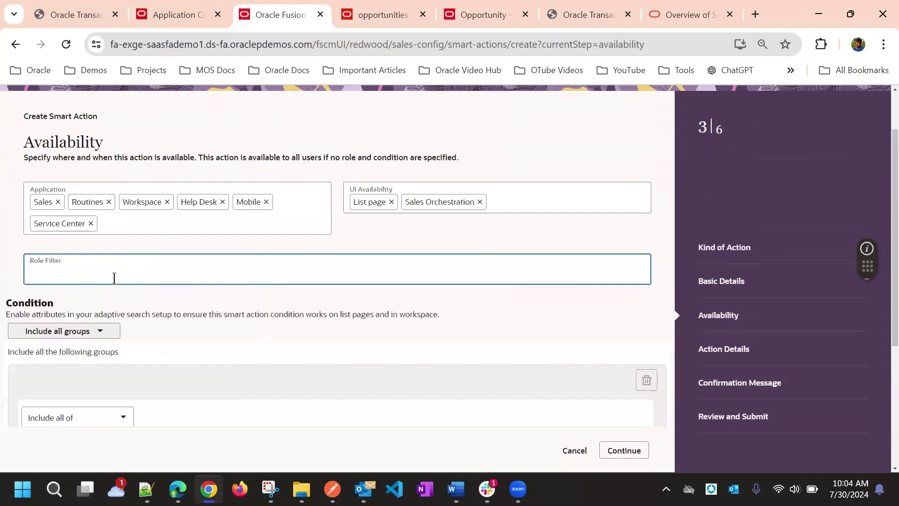
scroll(159, 297, down, 3)
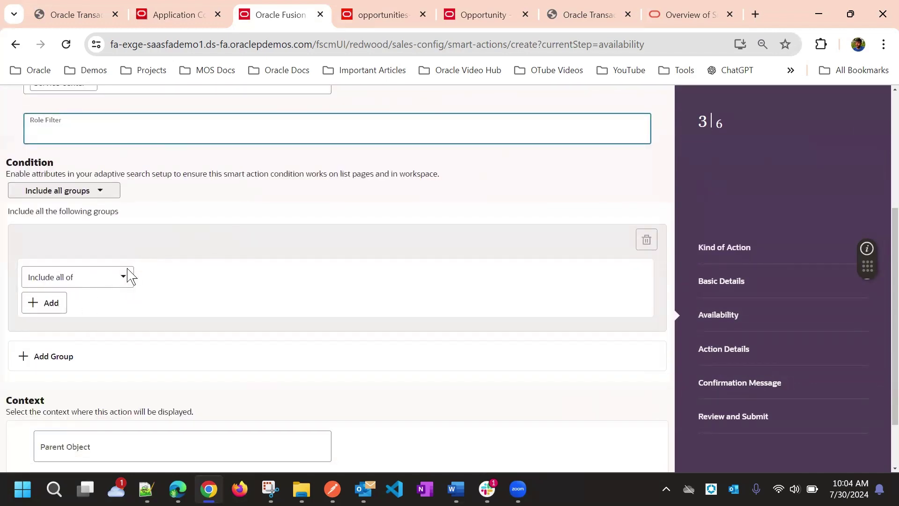
click(44, 303)
click(108, 307)
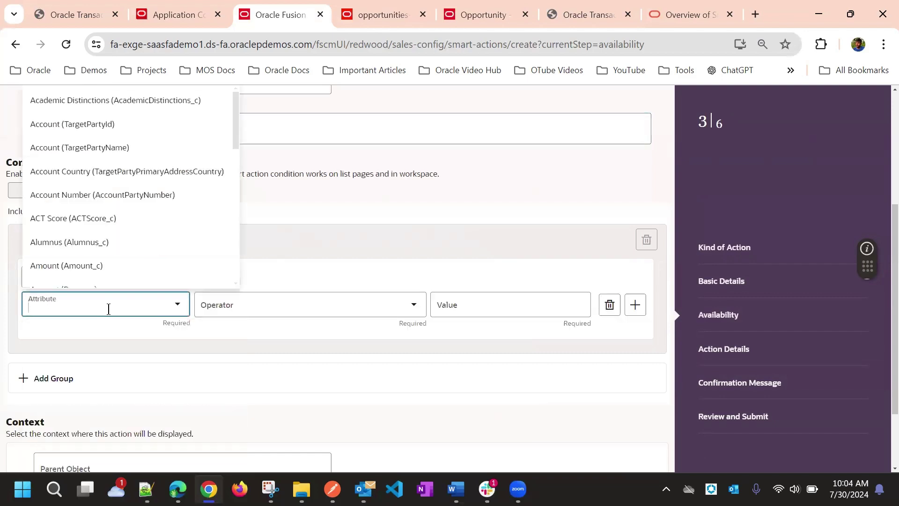
- Look through the condition's available attributes, including those matching "type"
scroll(108, 210, up, 3)
scroll(110, 235, down, 3)
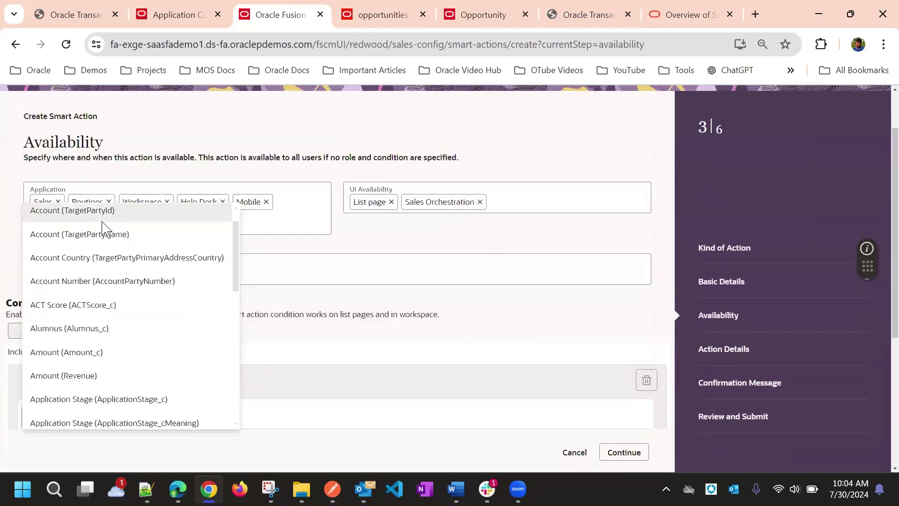
scroll(103, 272, down, 6)
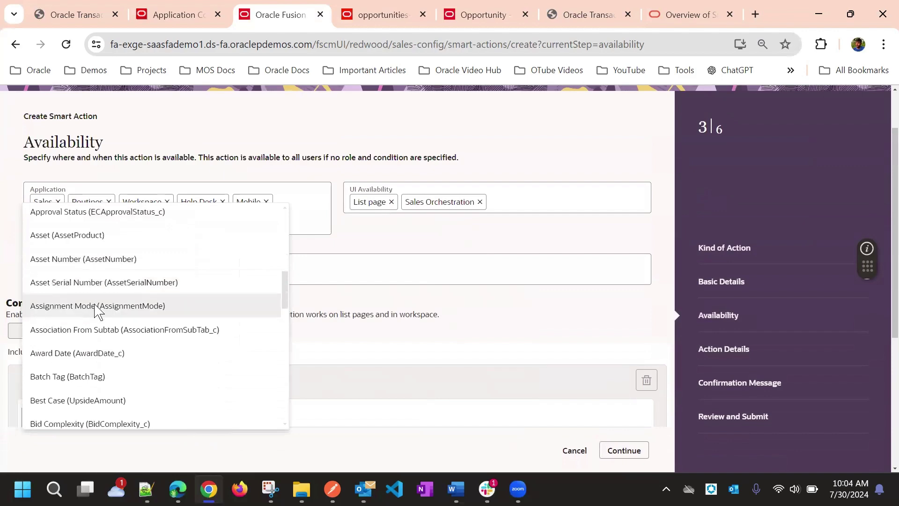
text(ty)
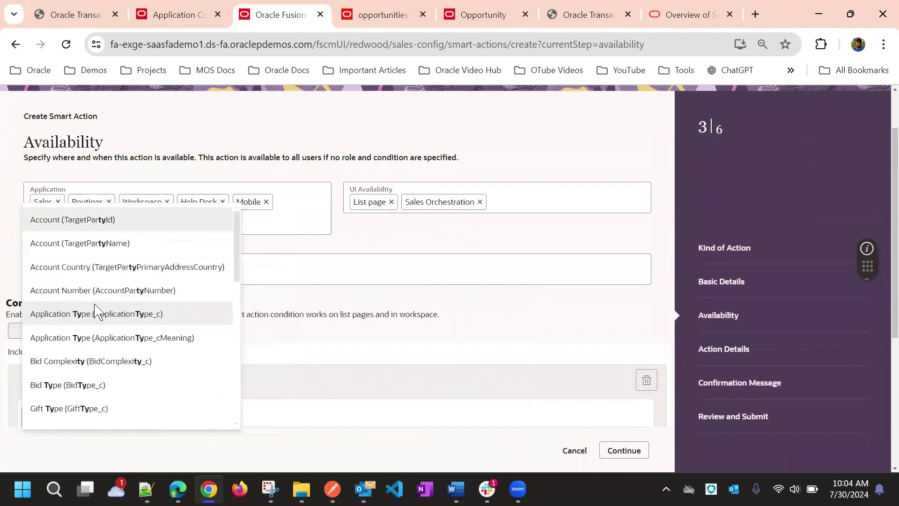
text(pe)
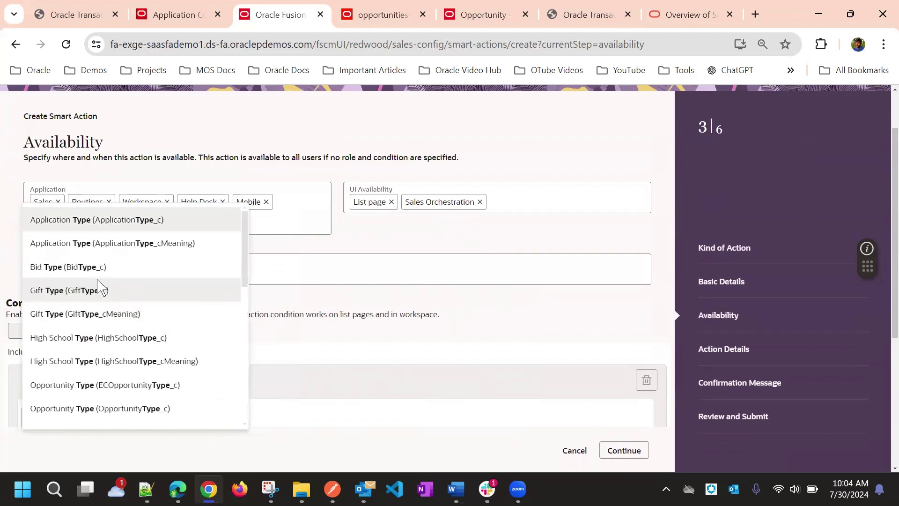
scroll(109, 265, down, 3)
scroll(108, 286, down, 5)
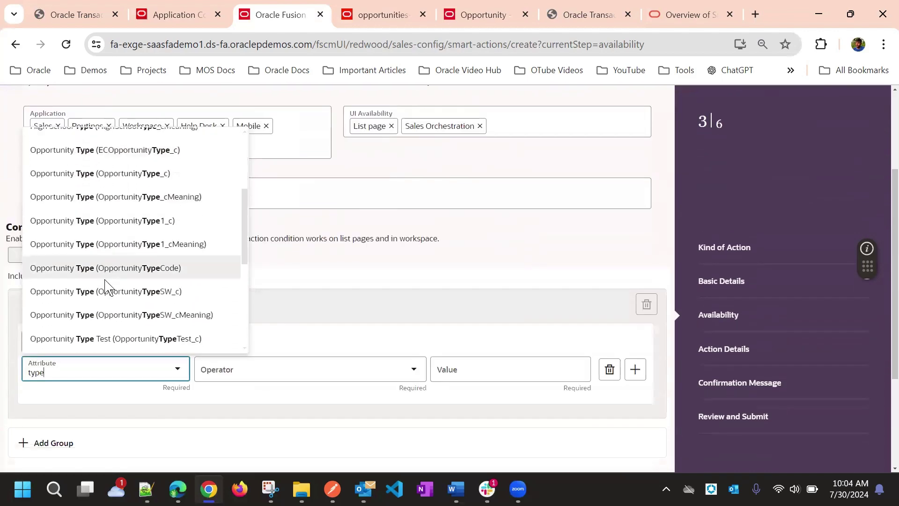
scroll(107, 286, up, 3)
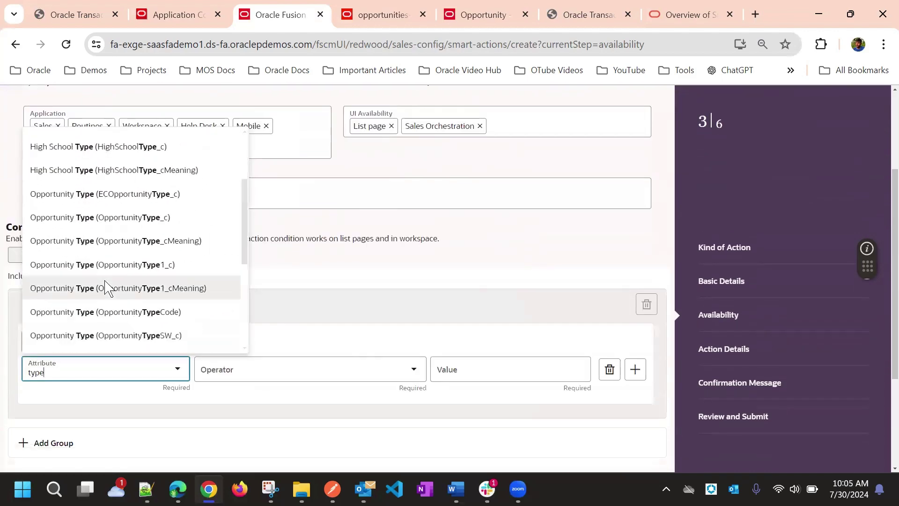
key(BackSpace)
key(BackSpace)
key(BackSpace)
key(BackSpace)
- Set the condition to Status (StatusCode) Equals Open
text(atus)
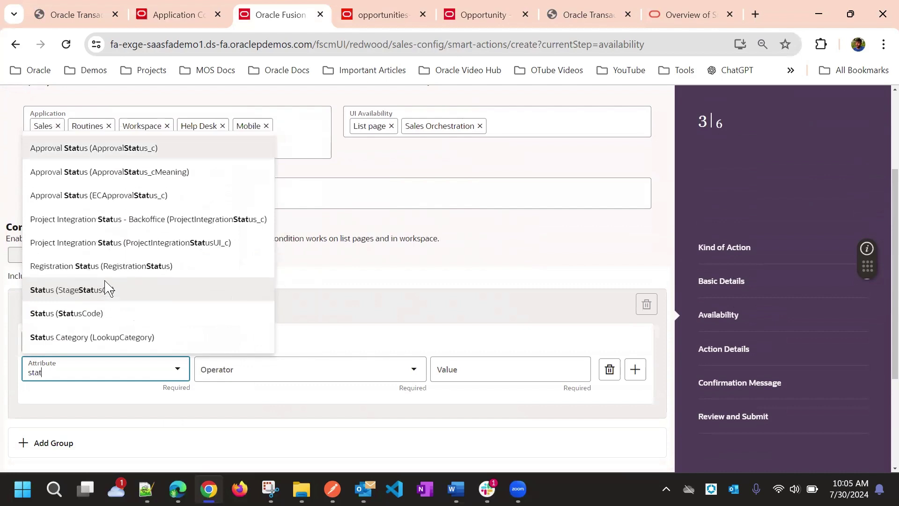
click(104, 314)
click(244, 368)
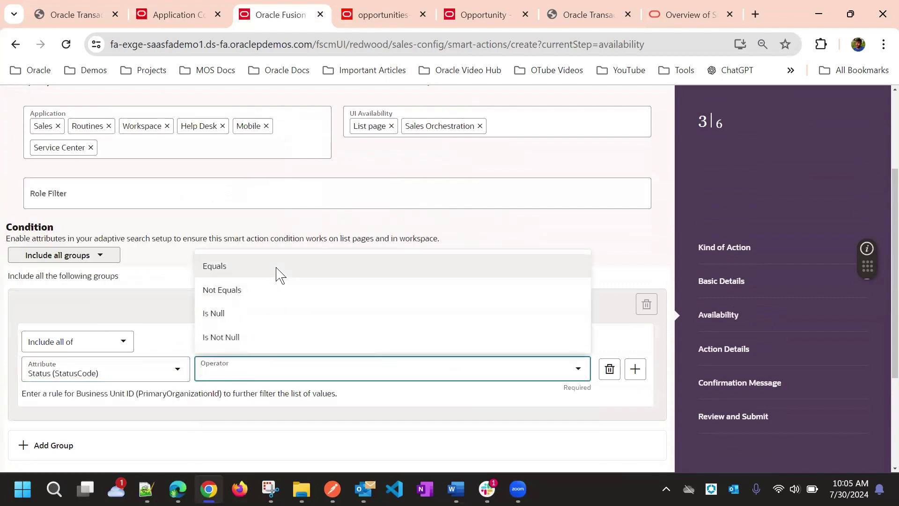
click(280, 266)
click(495, 369)
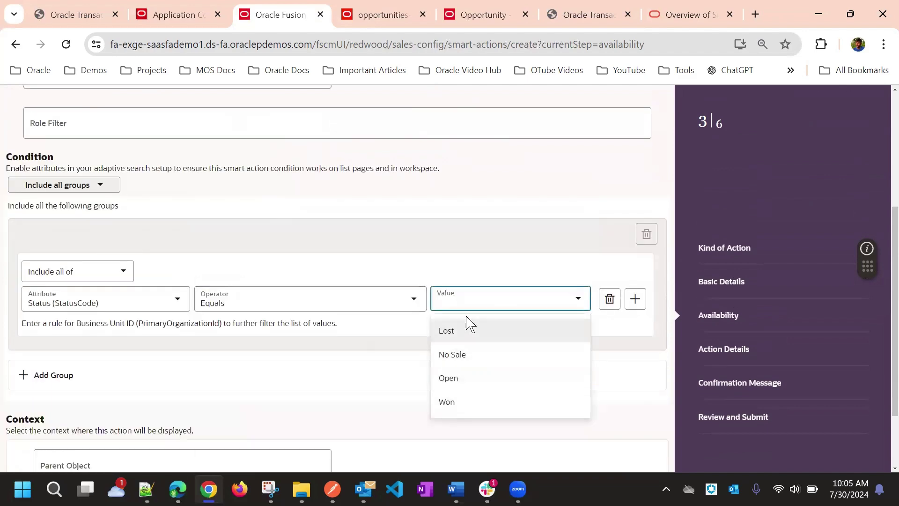
scroll(285, 287, up, 3)
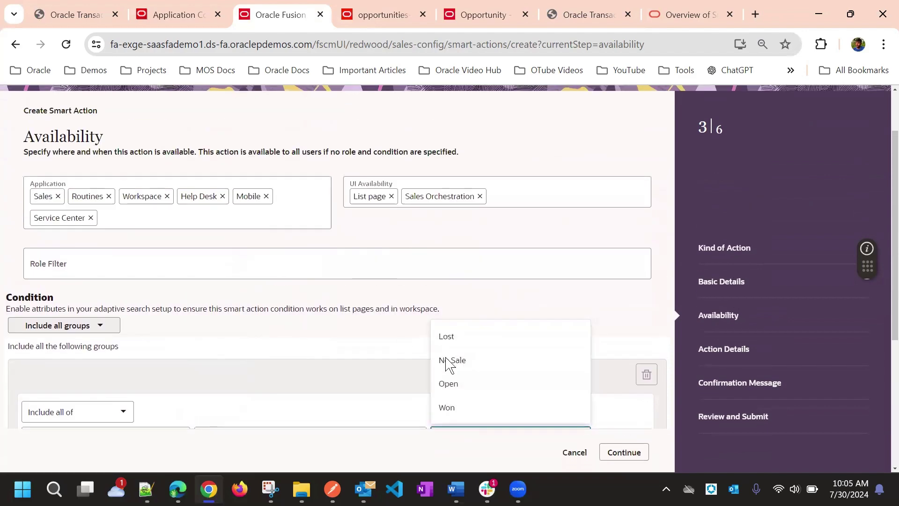
click(451, 384)
- Review the condition and context sections and check the options for combining condition groups
scroll(345, 381, down, 5)
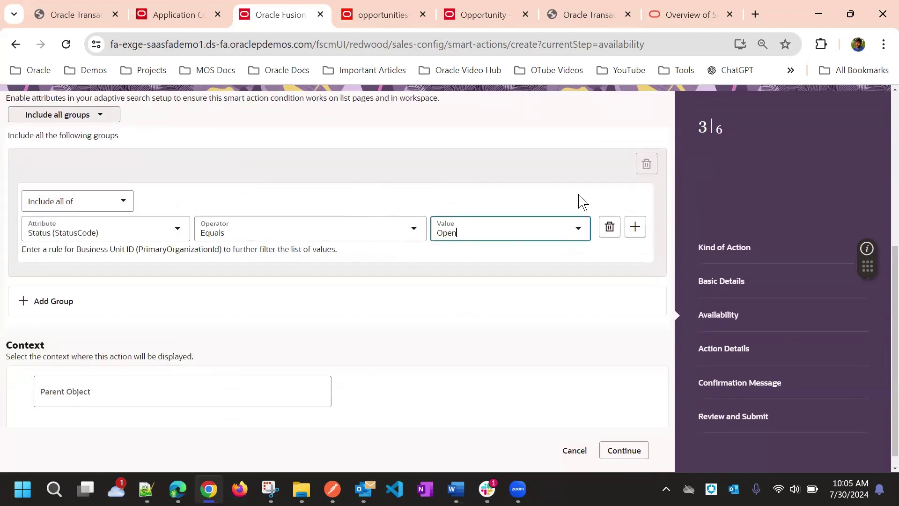
scroll(402, 243, down, 1)
scroll(402, 245, up, 3)
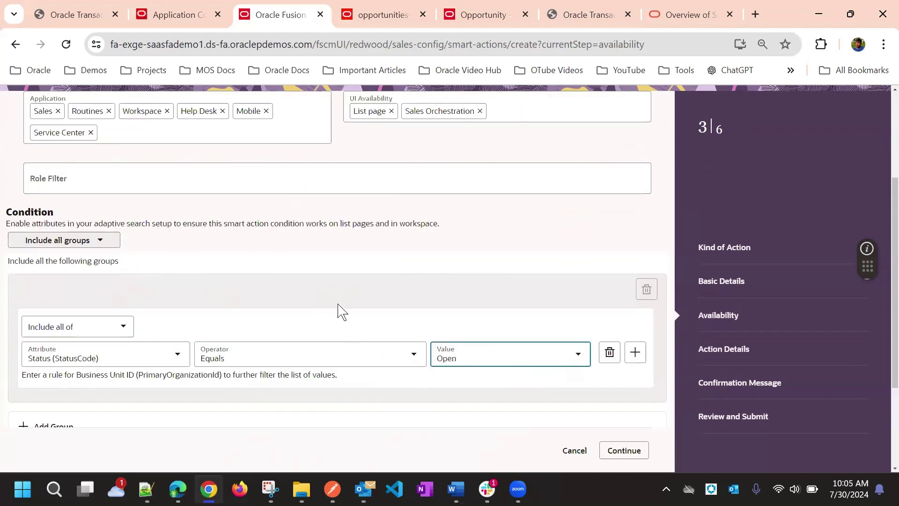
scroll(335, 311, down, 1)
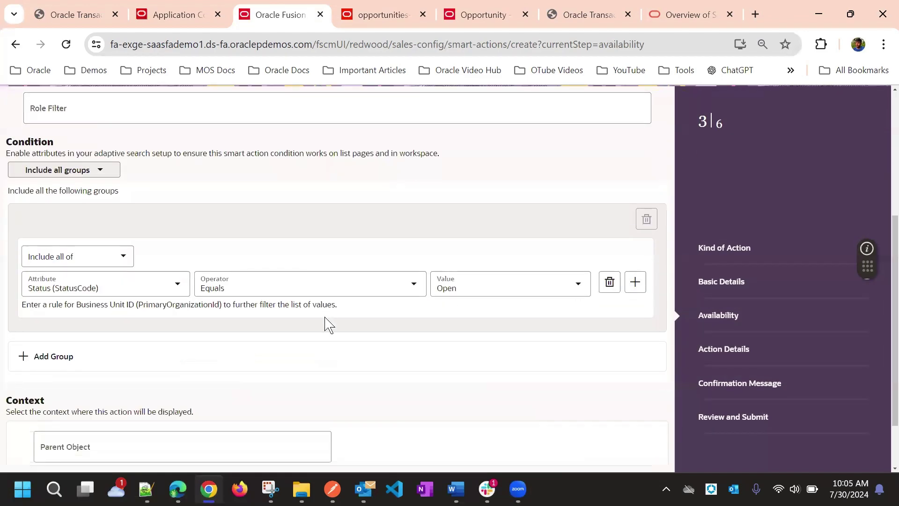
scroll(327, 302, down, 1)
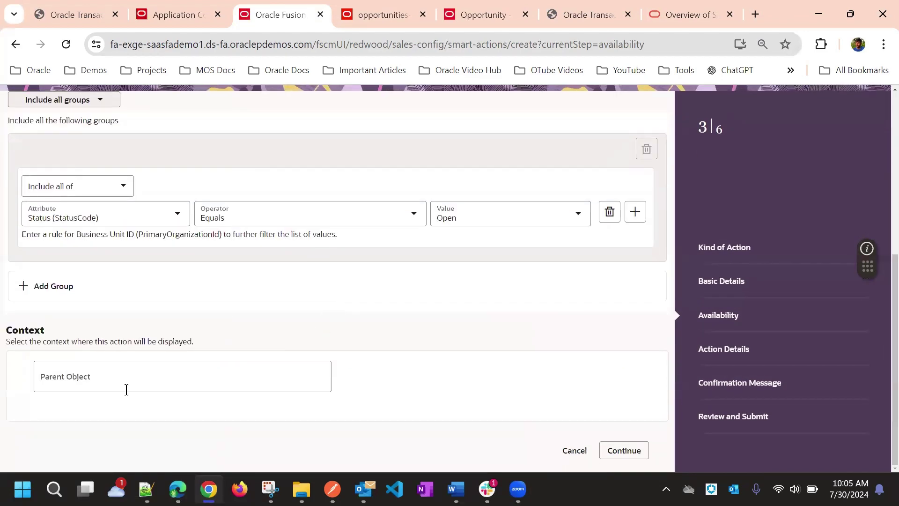
scroll(112, 279, up, 2)
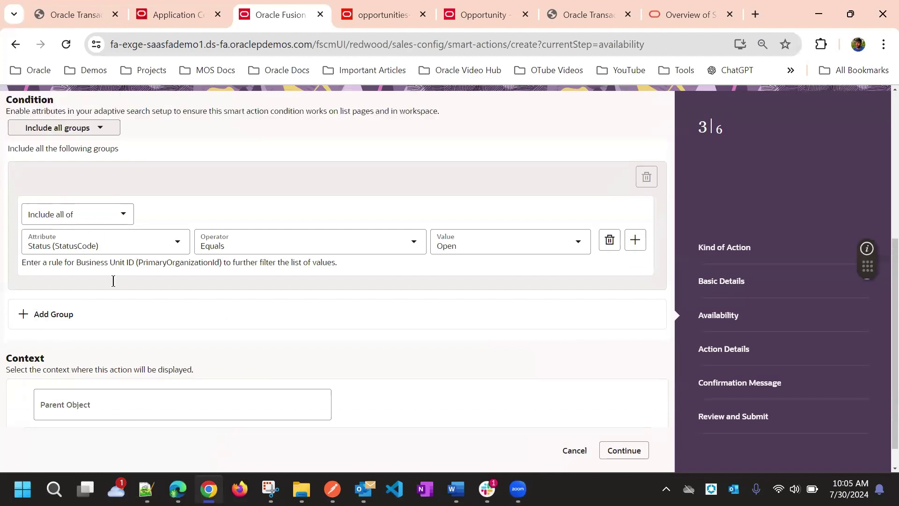
scroll(80, 304, down, 2)
scroll(83, 140, up, 1)
click(101, 171)
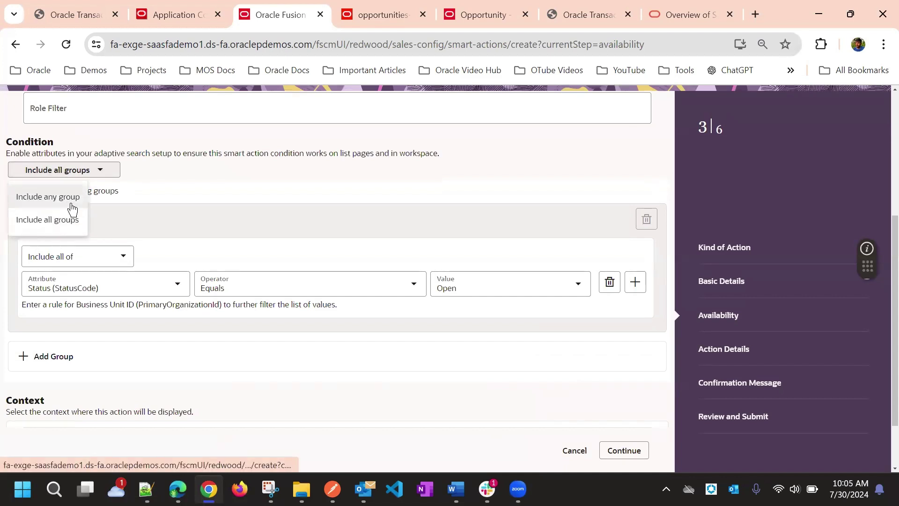
scroll(115, 363, down, 1)
scroll(115, 363, down, 1)
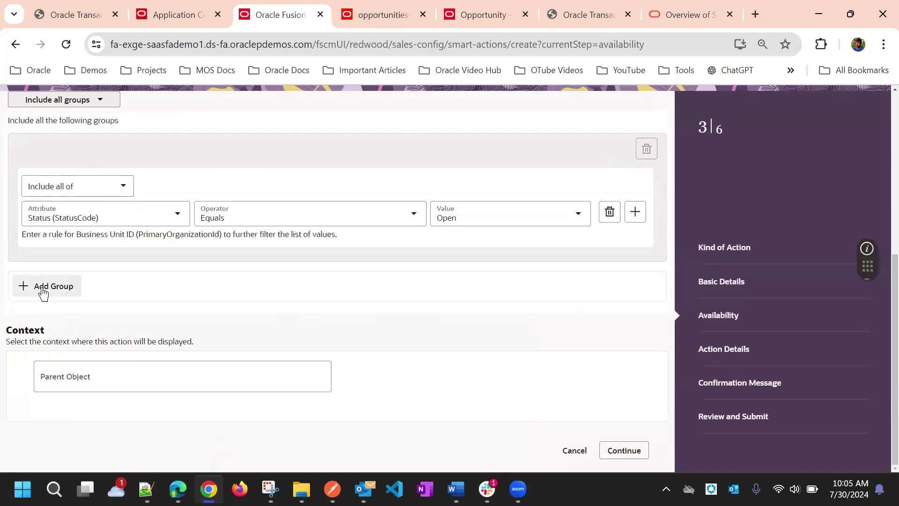
- Check which parent objects are offered for the action's context without selecting one
click(117, 369)
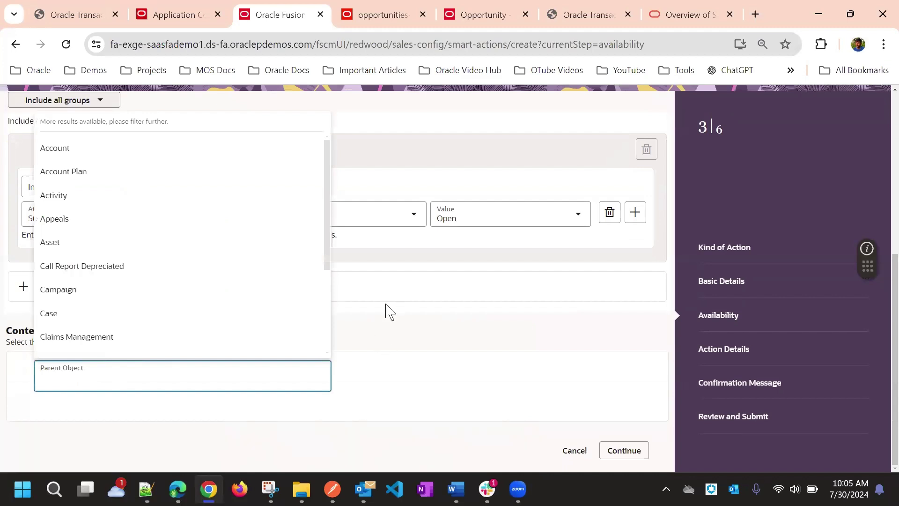
click(385, 322)
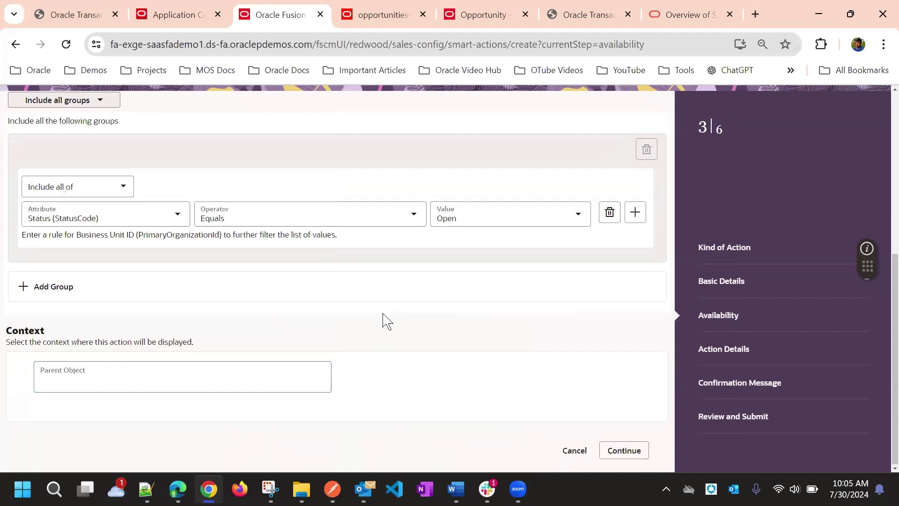
click(165, 379)
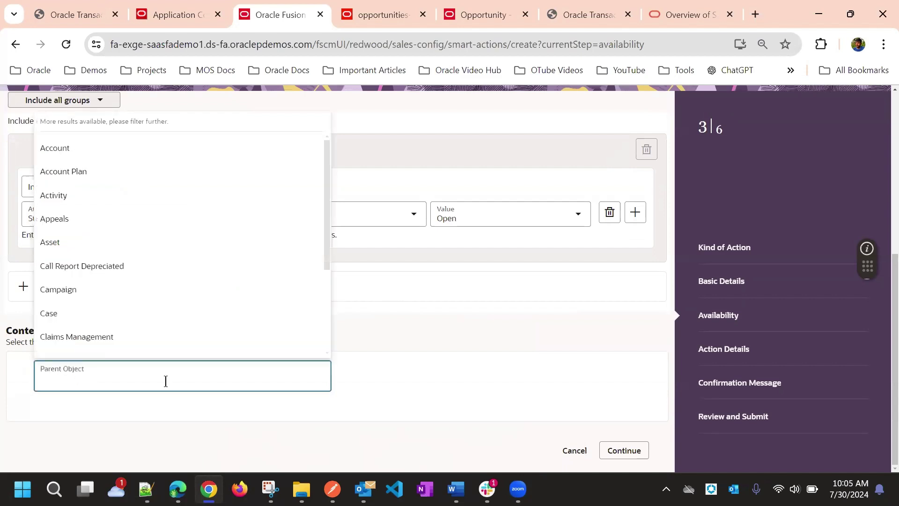
click(412, 346)
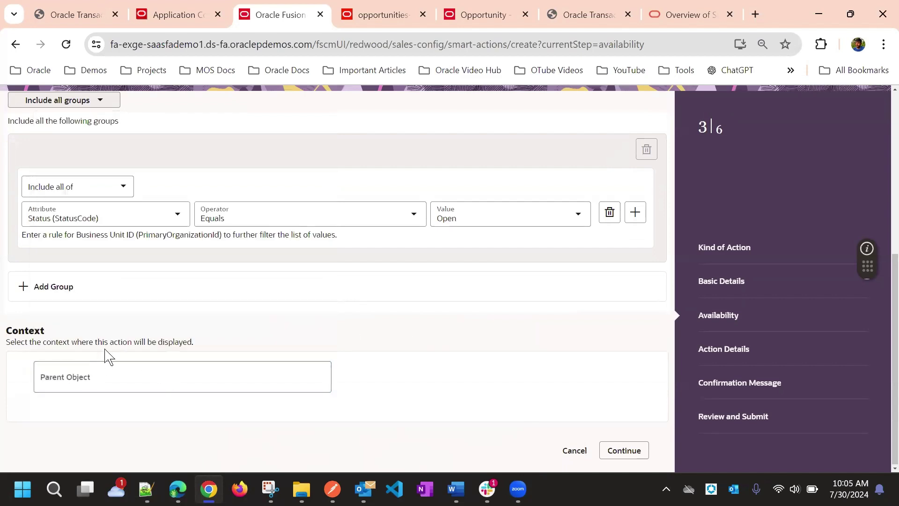
- Continue to the action details and select the path /crmRestApi/resources/11.13.18.05/opportunities/{opportunities_Id}
click(628, 450)
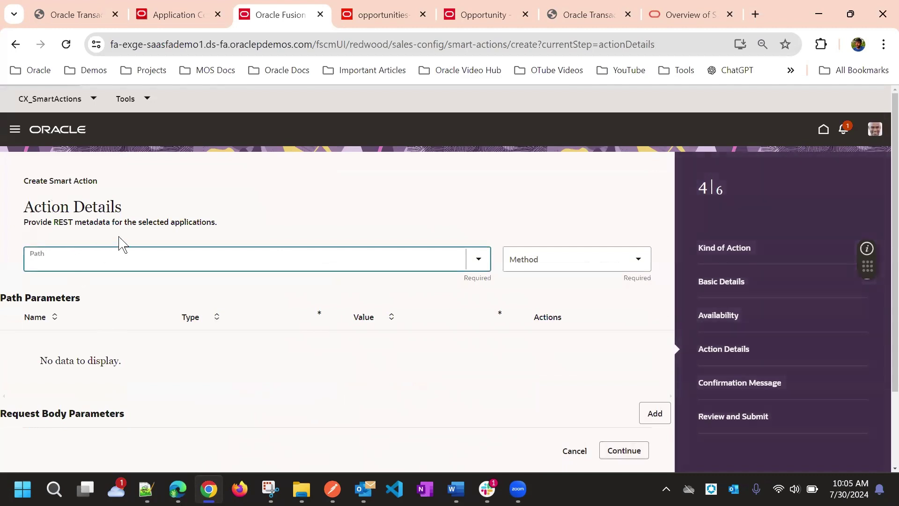
click(478, 258)
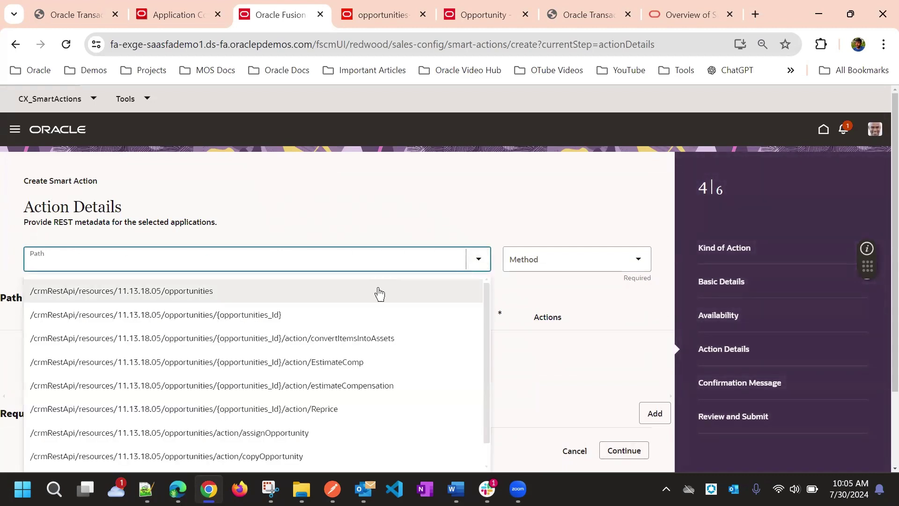
click(265, 312)
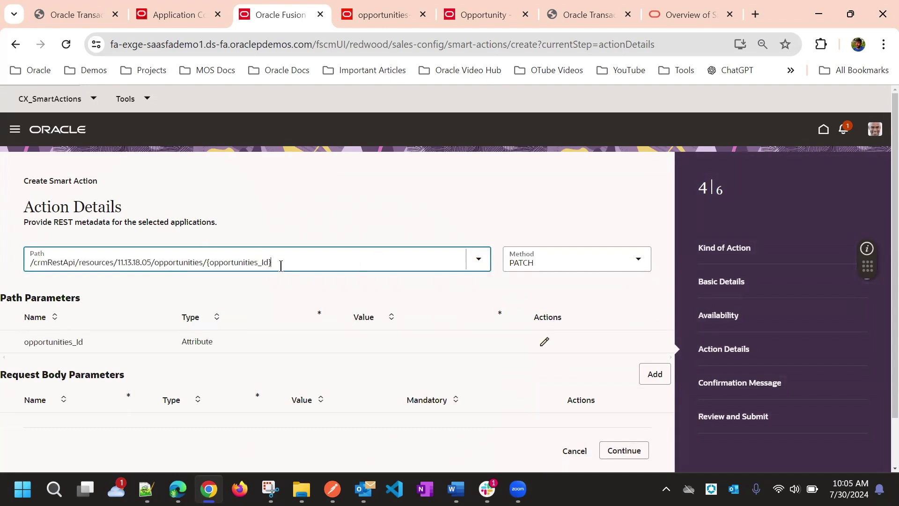
- Check the choices offered for the REST path and for the method, keeping the current selections
click(446, 265)
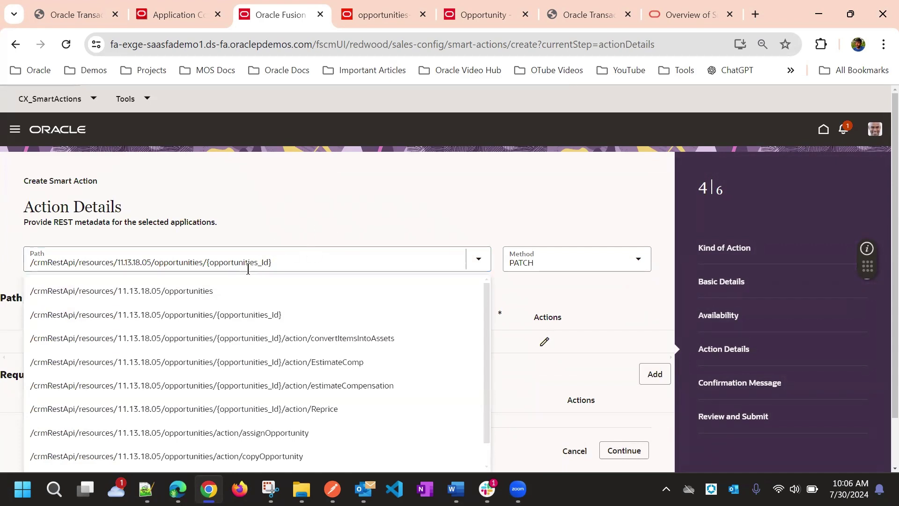
click(369, 200)
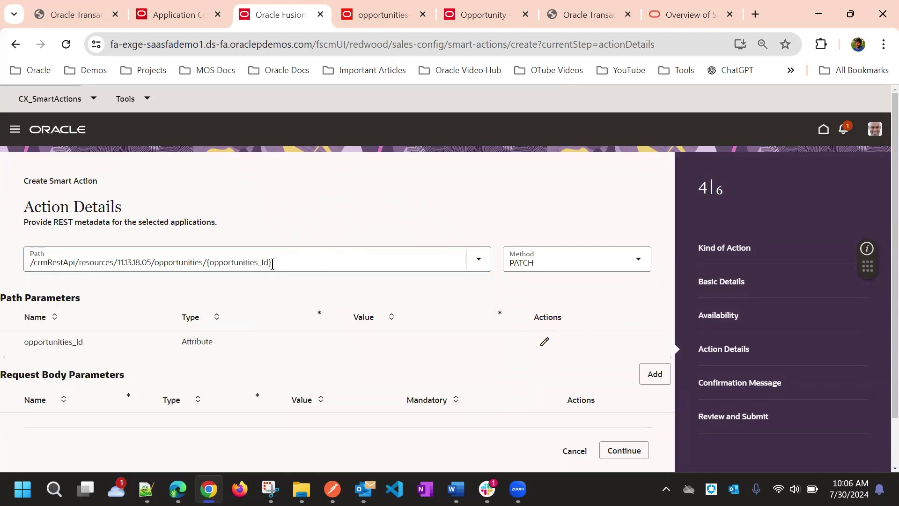
click(209, 264)
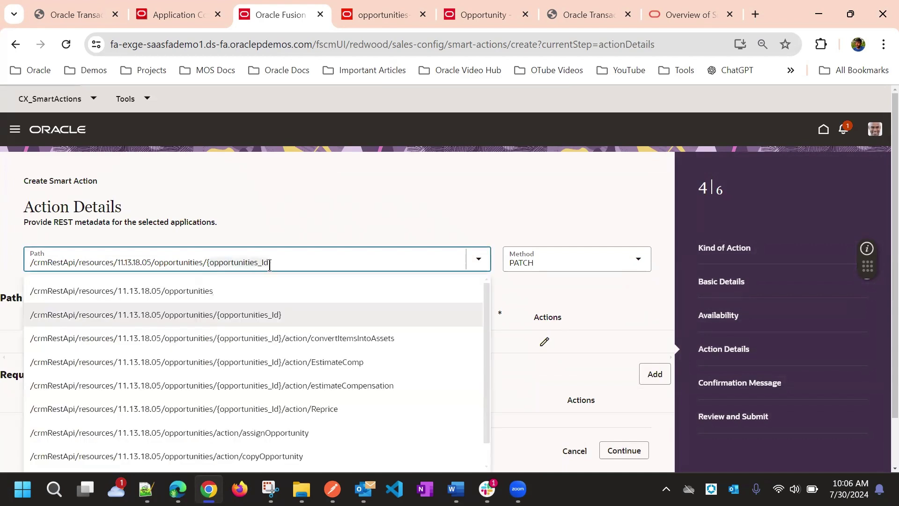
click(380, 206)
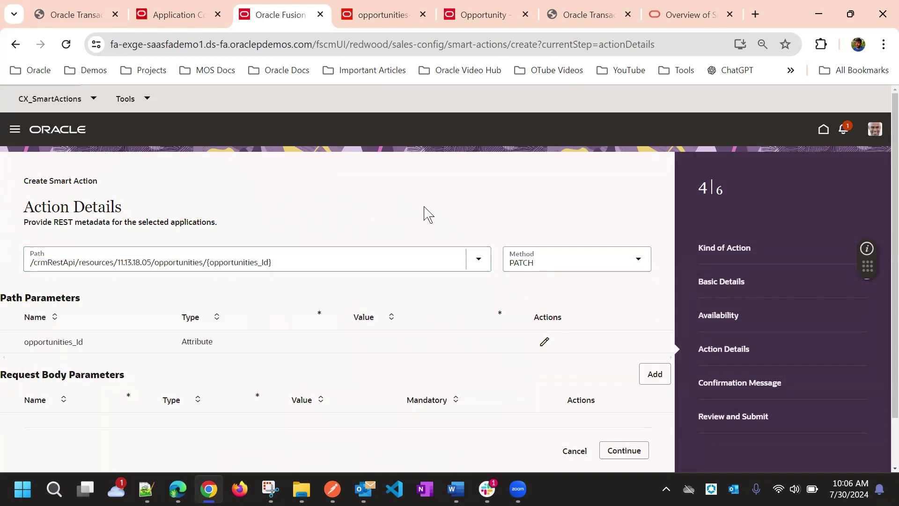
click(554, 250)
click(539, 213)
click(537, 262)
click(543, 235)
- Map the opportunities_Id path parameter to the attribute Opportunity Number (OptyNumber)
click(543, 342)
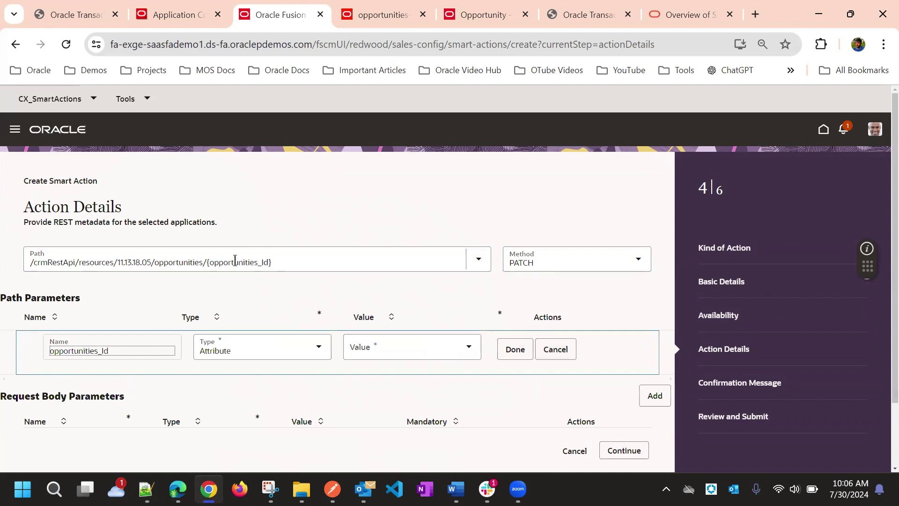
click(267, 265)
click(365, 188)
click(421, 347)
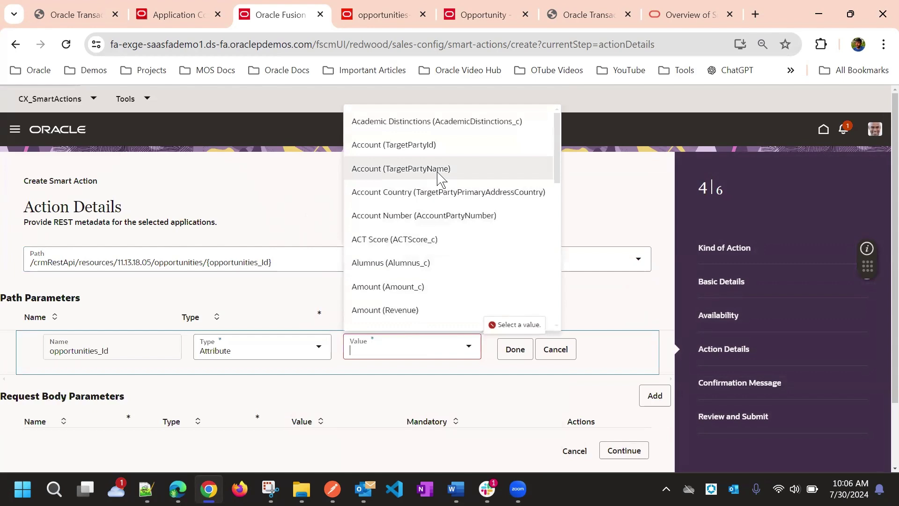
scroll(440, 177, down, 3)
text(Opty)
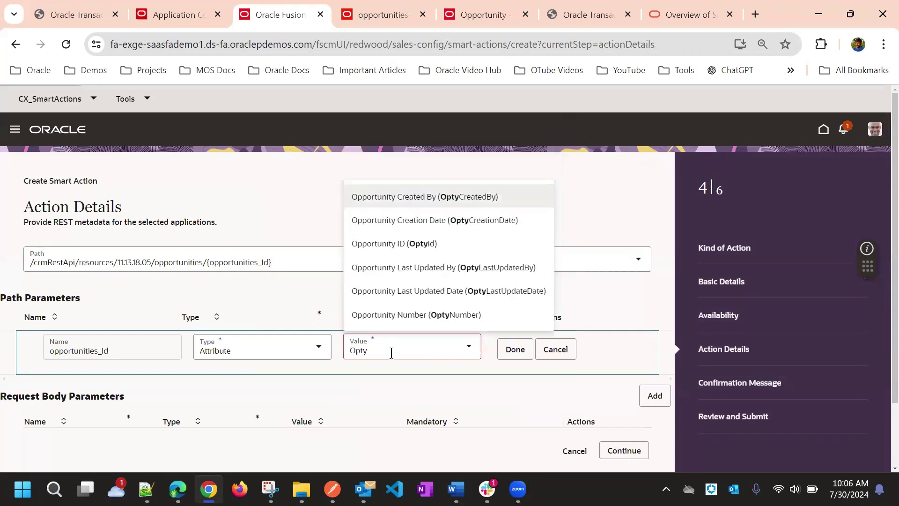
click(408, 316)
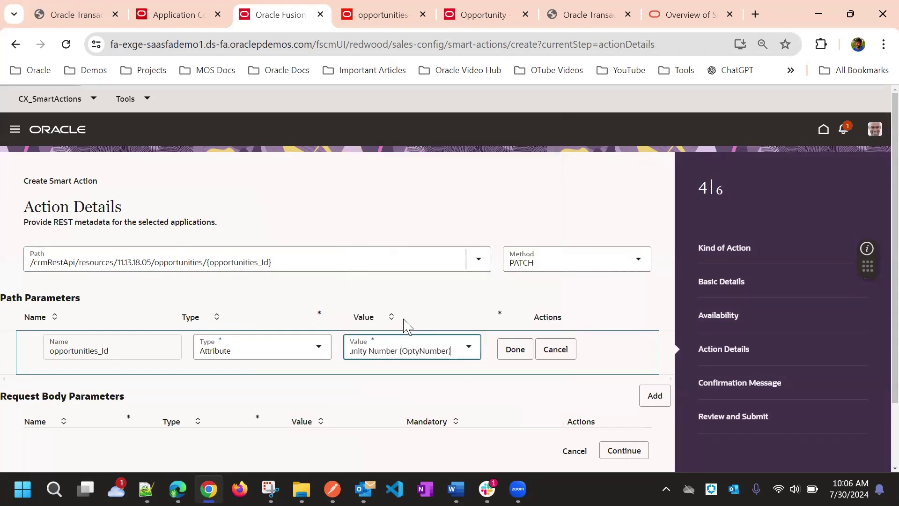
- Check the opportunity identifier at the end of the One Record request URL in Postman and return to the smart action
click(334, 488)
drag(617, 116, 649, 115)
key(alt+Tab)
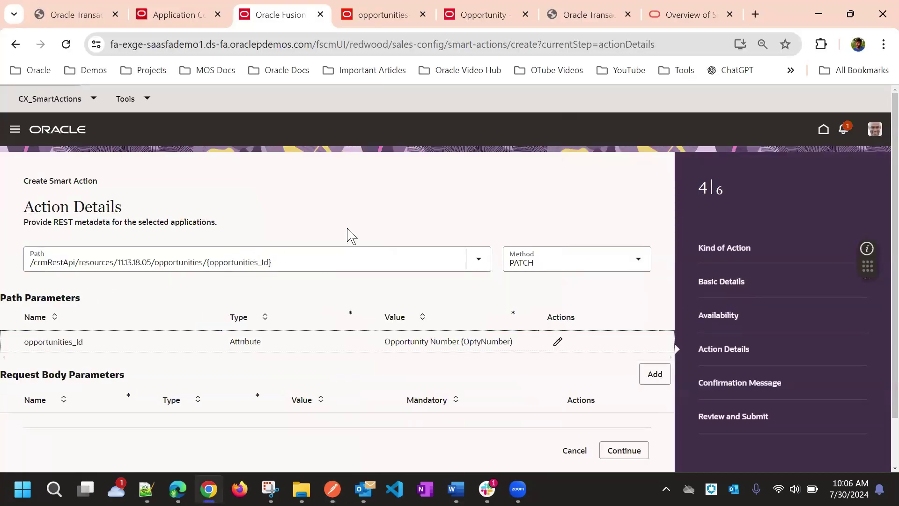
- Add a request body parameter to the action details and open it for editing
scroll(384, 208, down, 1)
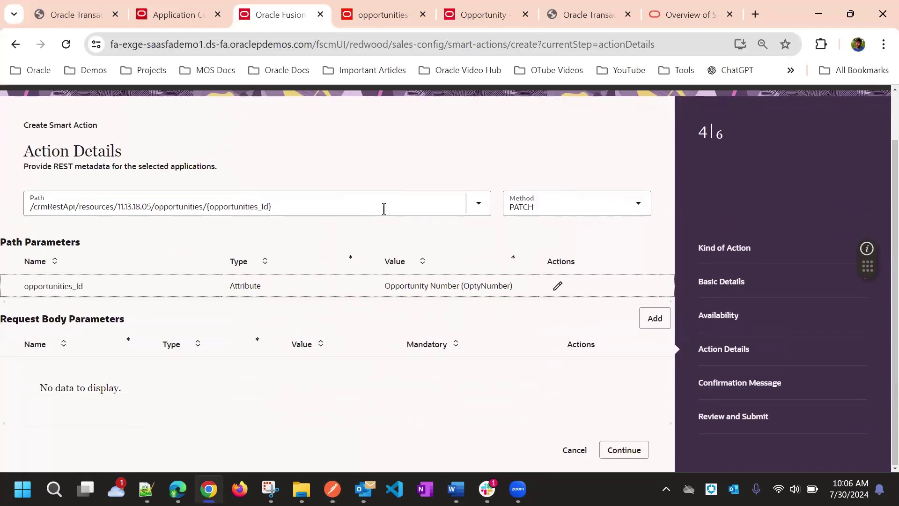
click(656, 323)
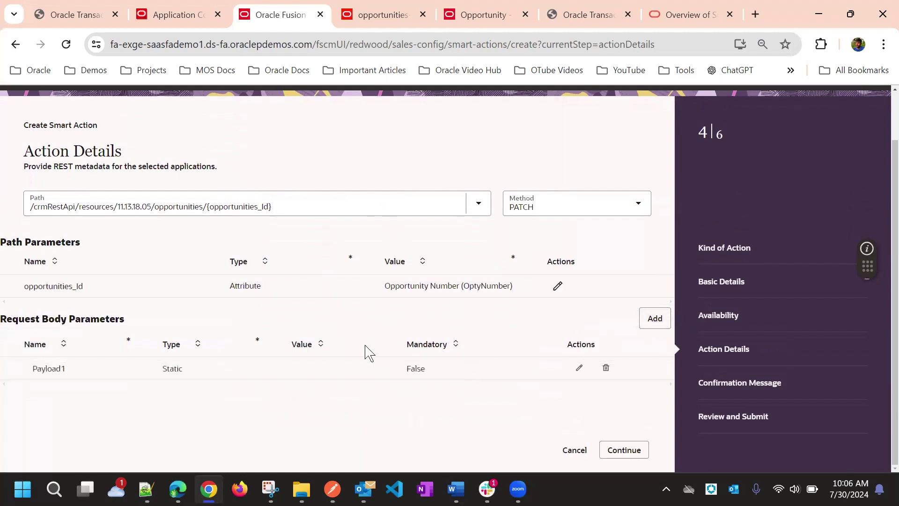
click(581, 368)
- Switch to Postman and search the One Record response for a comments attribute using Commen
key(alt+Tab)
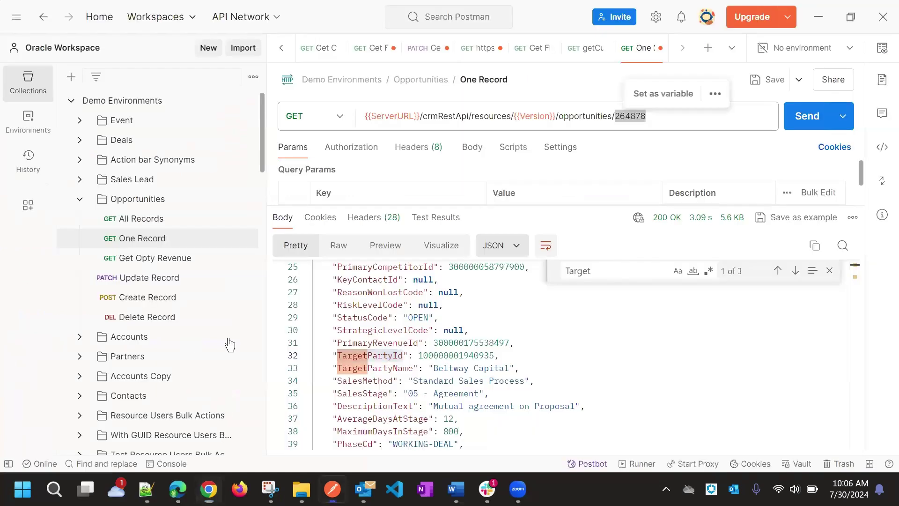
scroll(410, 342, down, 2)
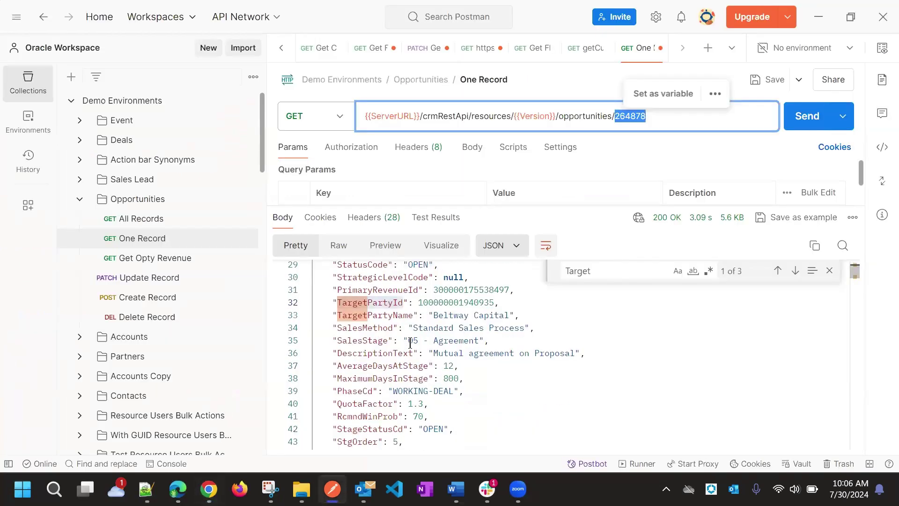
double_click(592, 272)
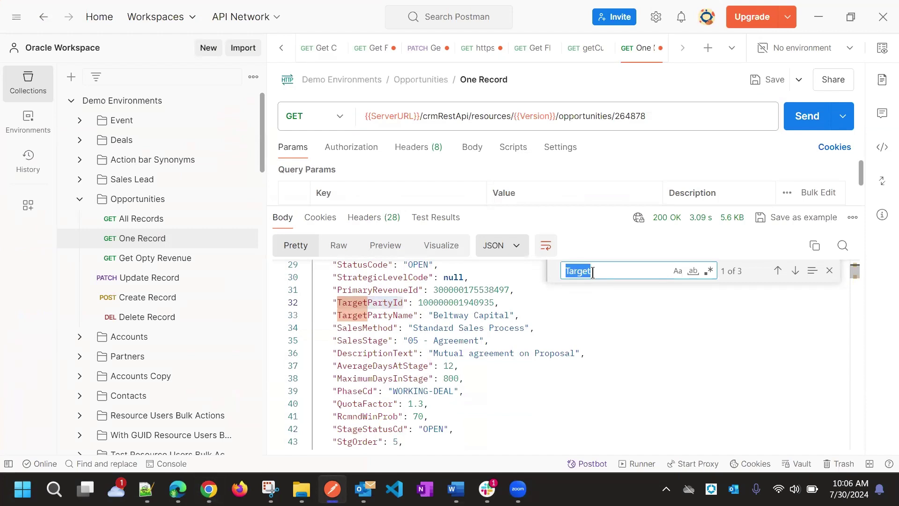
key(BackSpace)
text(Comm)
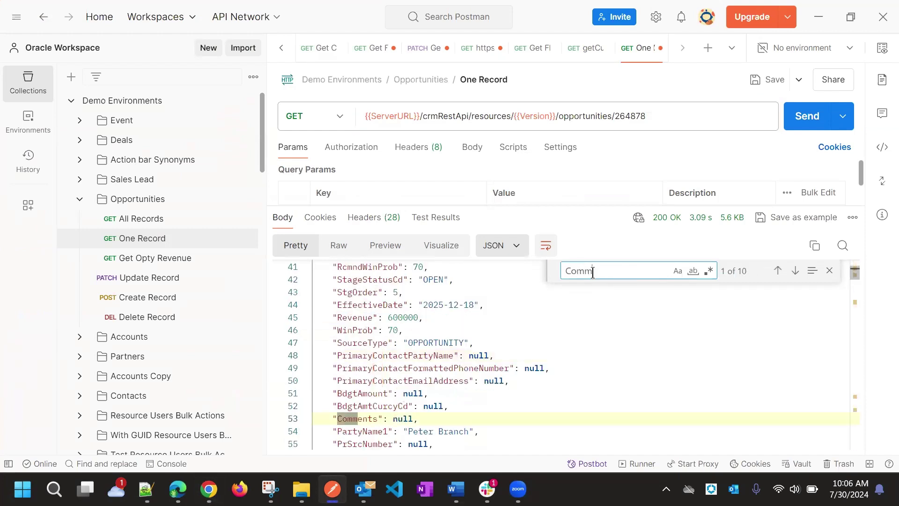
text(et)
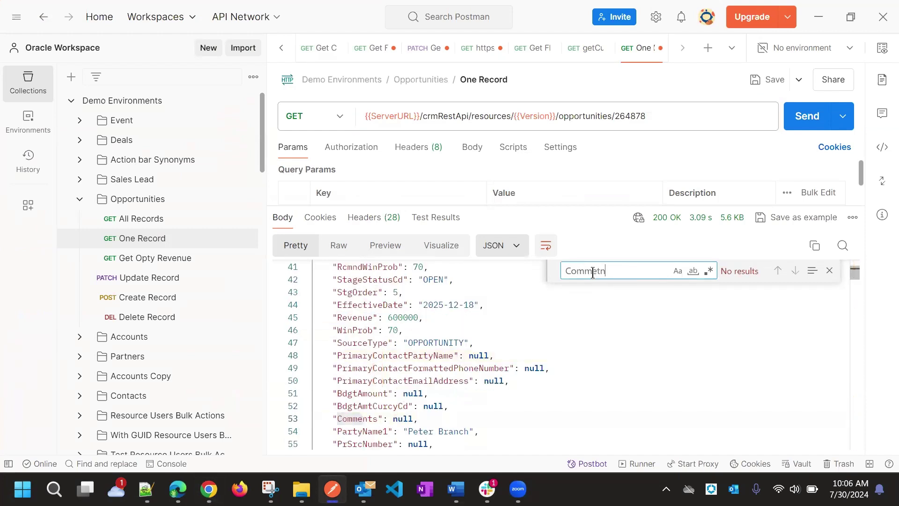
scroll(553, 305, down, 2)
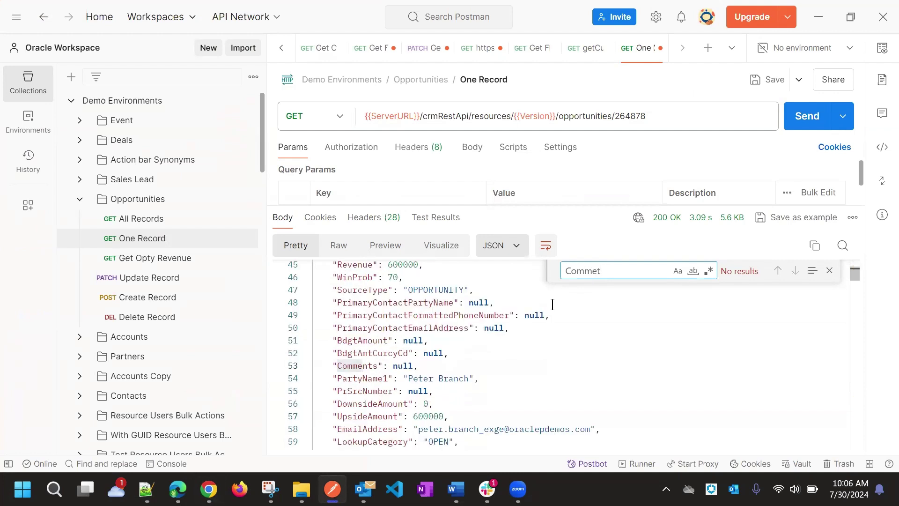
key(BackSpace)
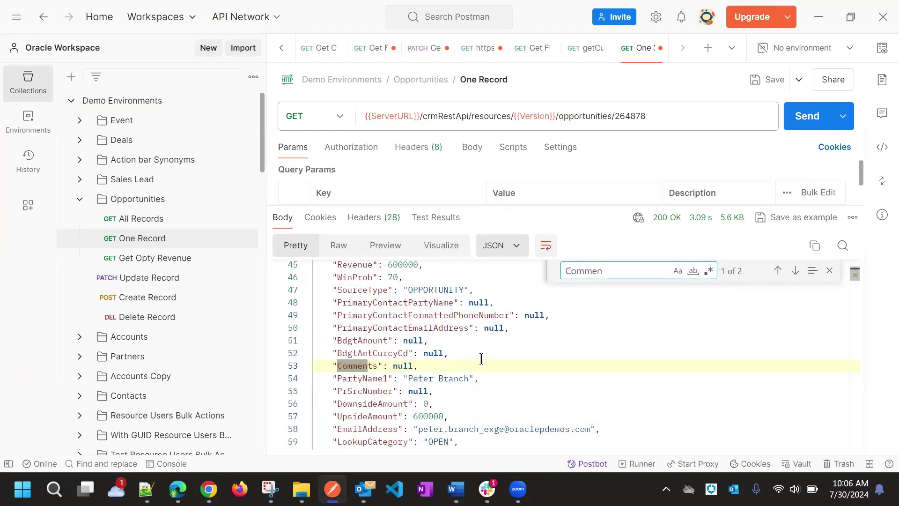
click(360, 370)
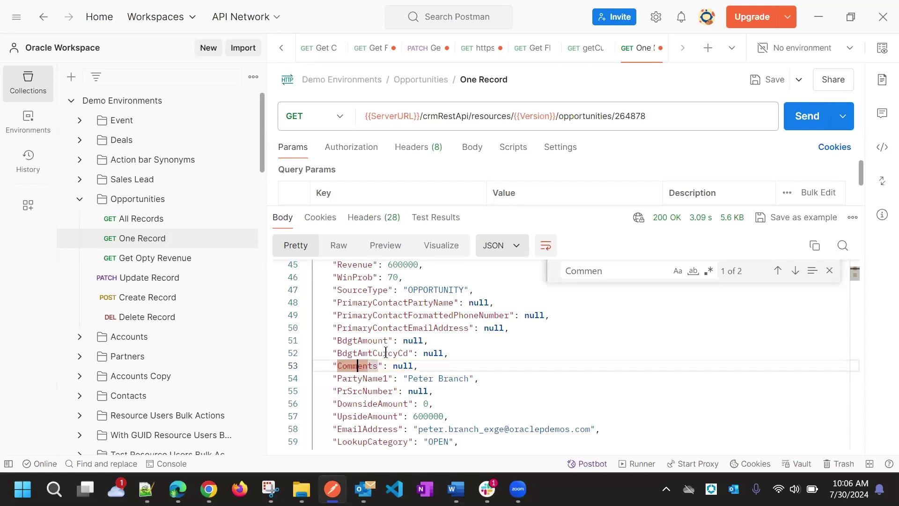
- Look through the remaining response attributes, search for Aca and copy the attribute name AcademicDistinctions_c
scroll(457, 325, down, 4)
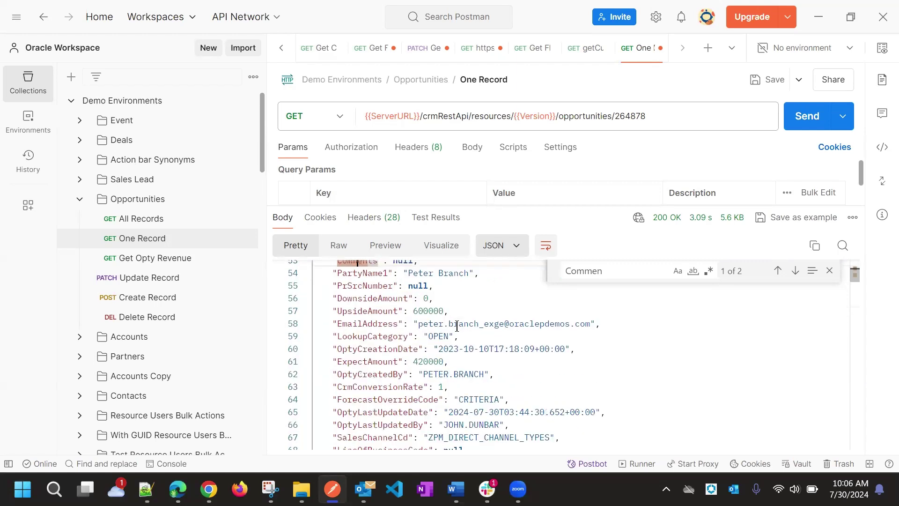
scroll(457, 325, down, 3)
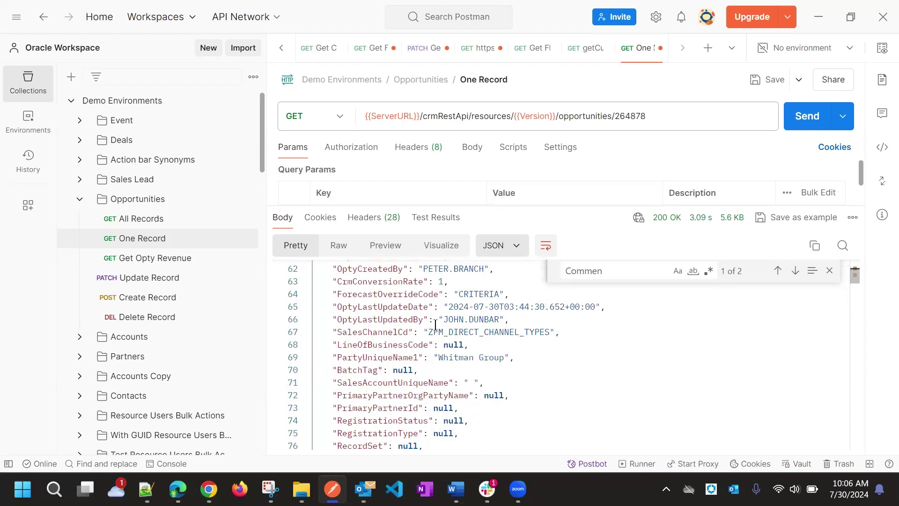
scroll(435, 325, down, 3)
scroll(436, 323, down, 7)
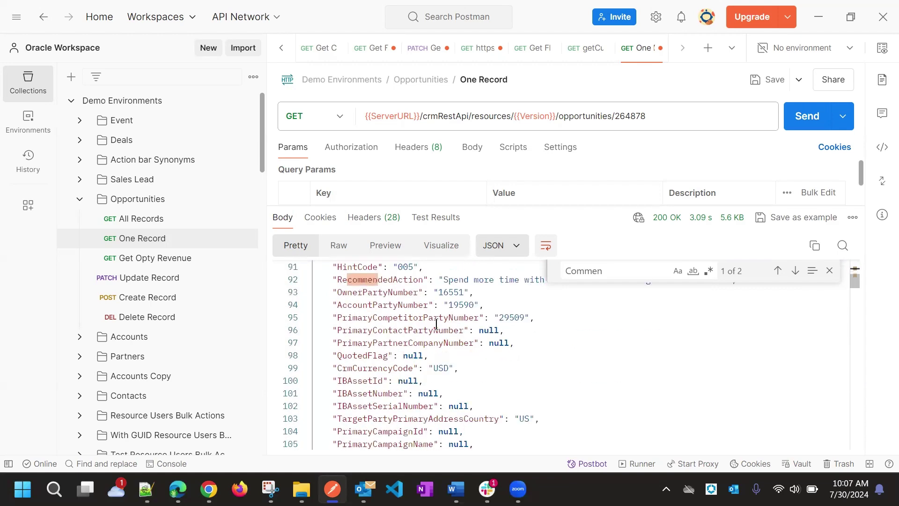
scroll(450, 306, up, 1)
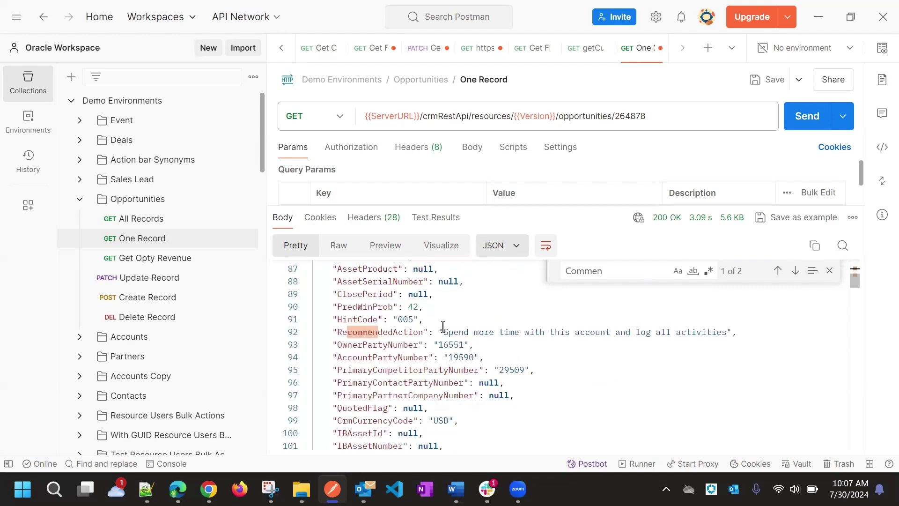
scroll(402, 333, down, 11)
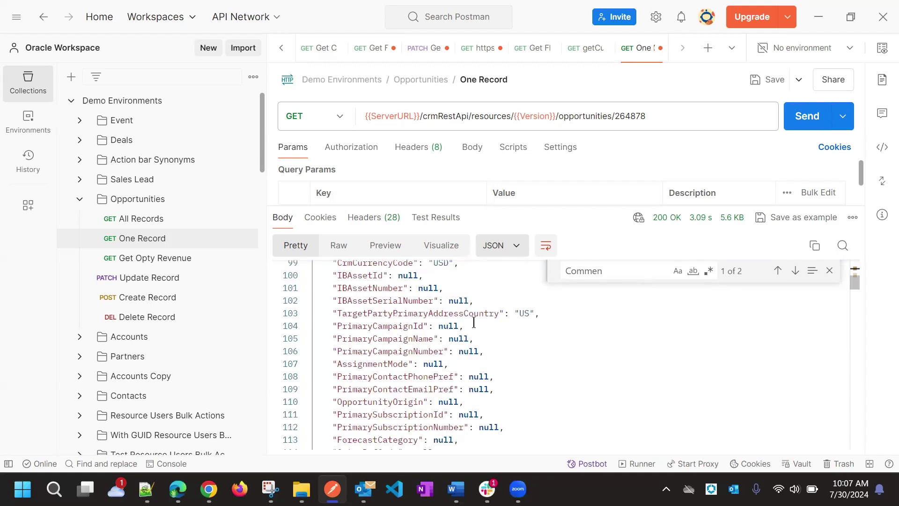
double_click(584, 272)
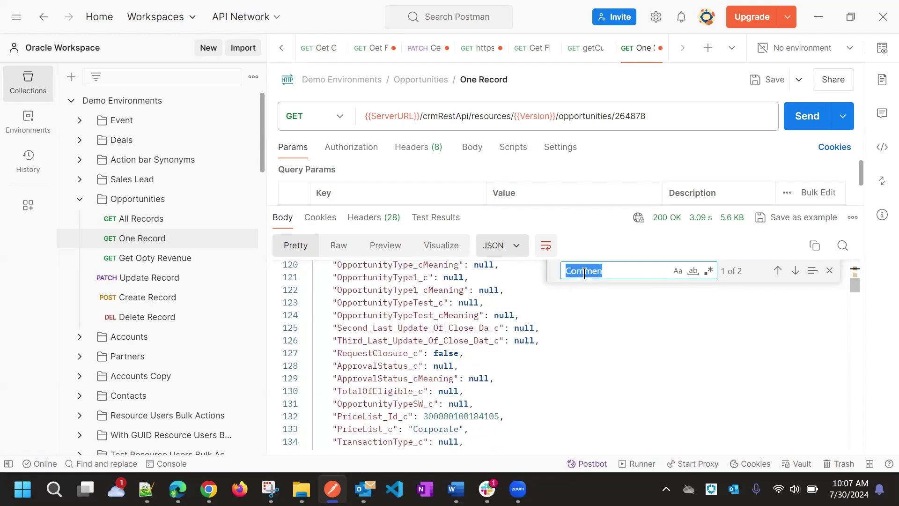
key(BackSpace)
text(Aca)
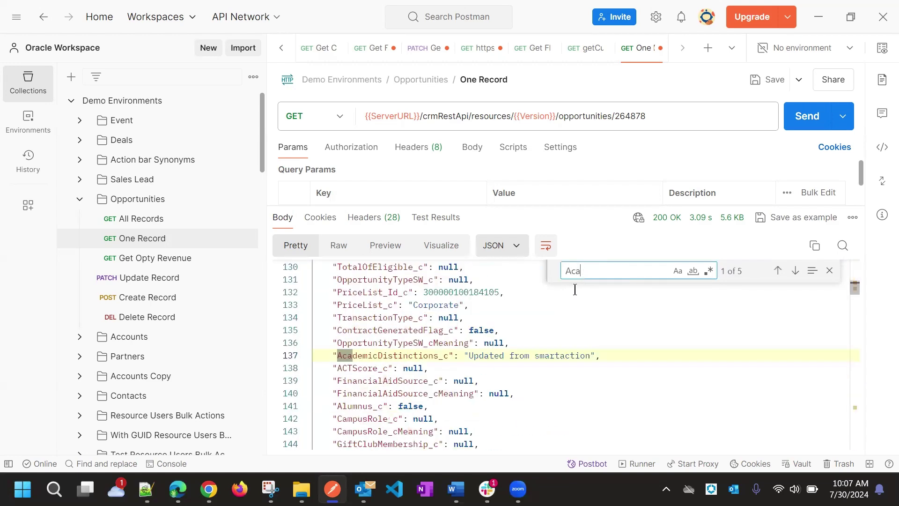
double_click(386, 355)
key(ctrl+c)
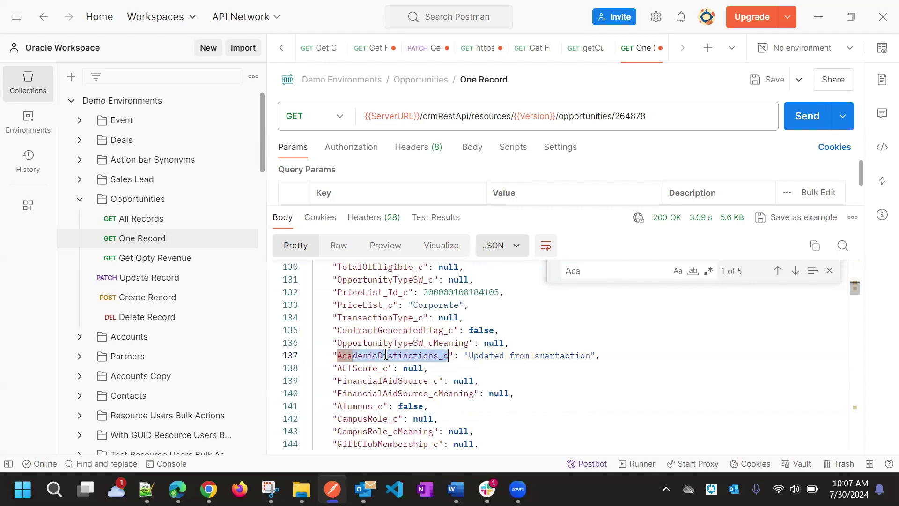
- Return to the smart action and set the request body parameter's name to Academic Distinctions (AcademicDistinctions_c)
key(alt+Tab)
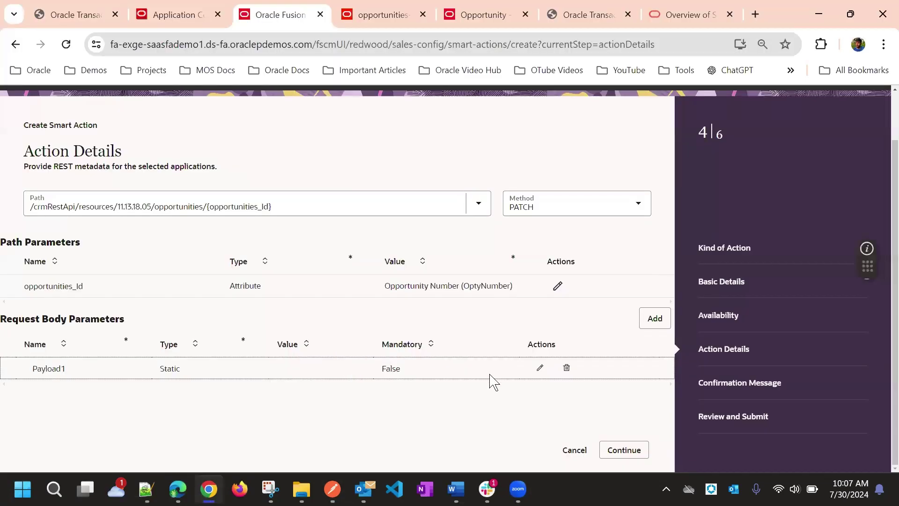
click(539, 368)
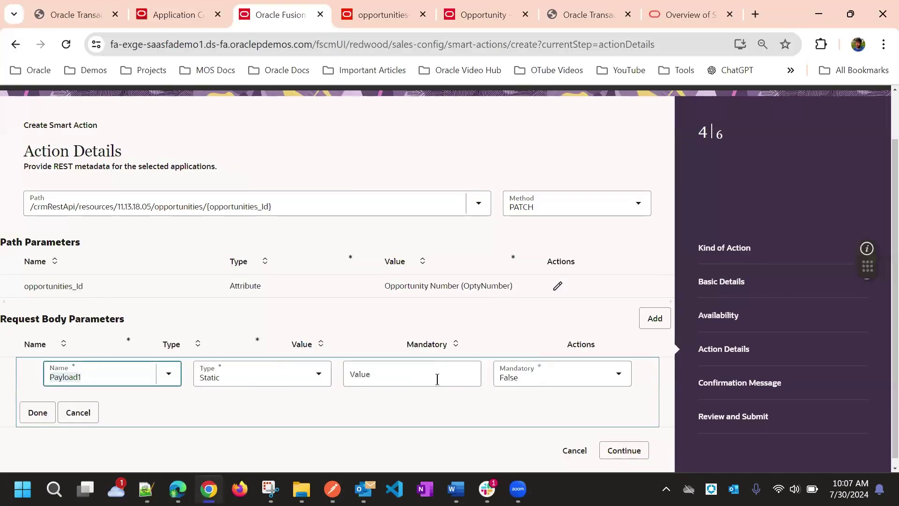
click(91, 377)
key(ctrl+v)
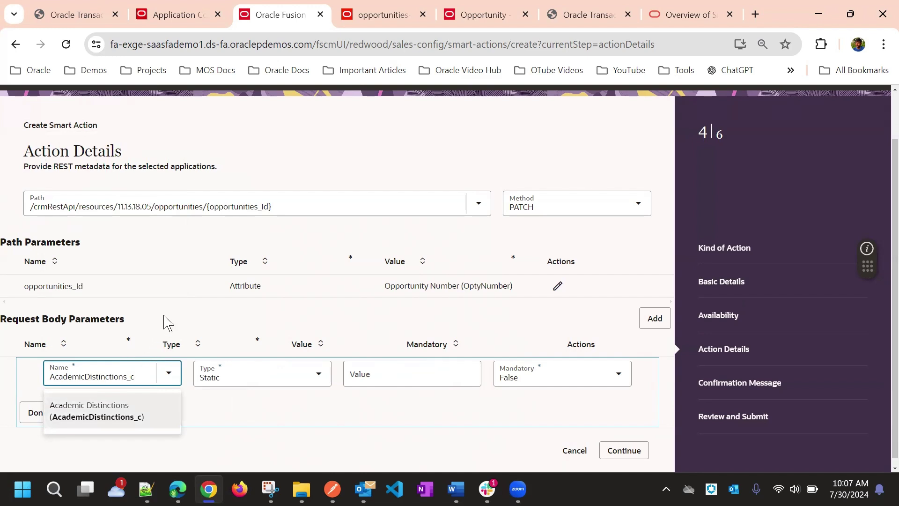
click(103, 411)
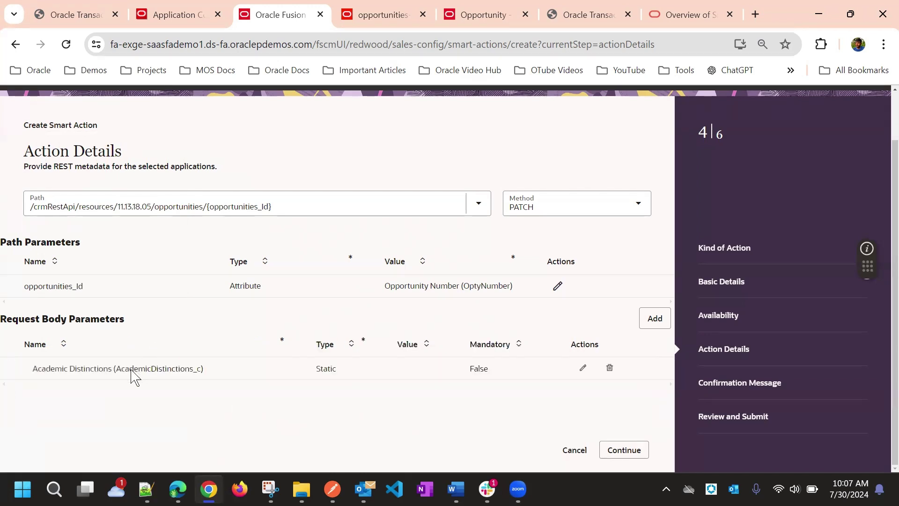
- Check which attribute names are offered for the request body parameter, keeping Academic Distinctions selected
click(583, 367)
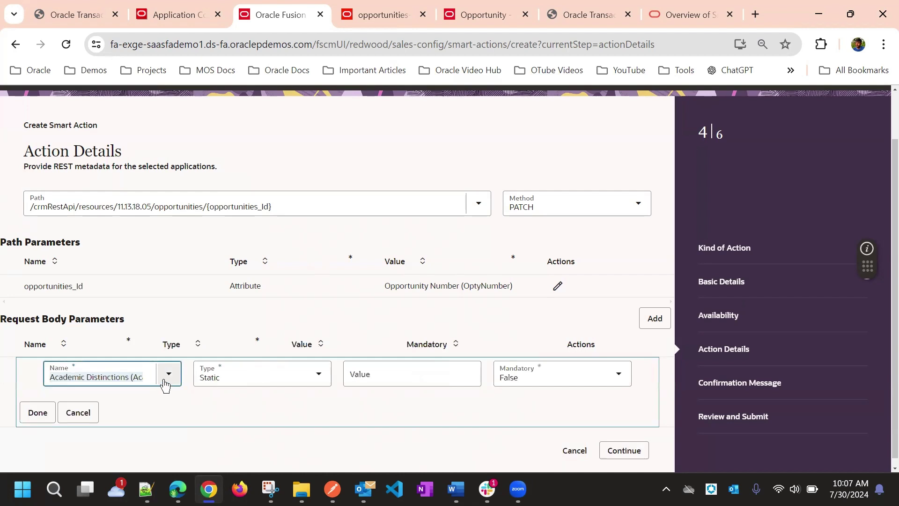
click(166, 378)
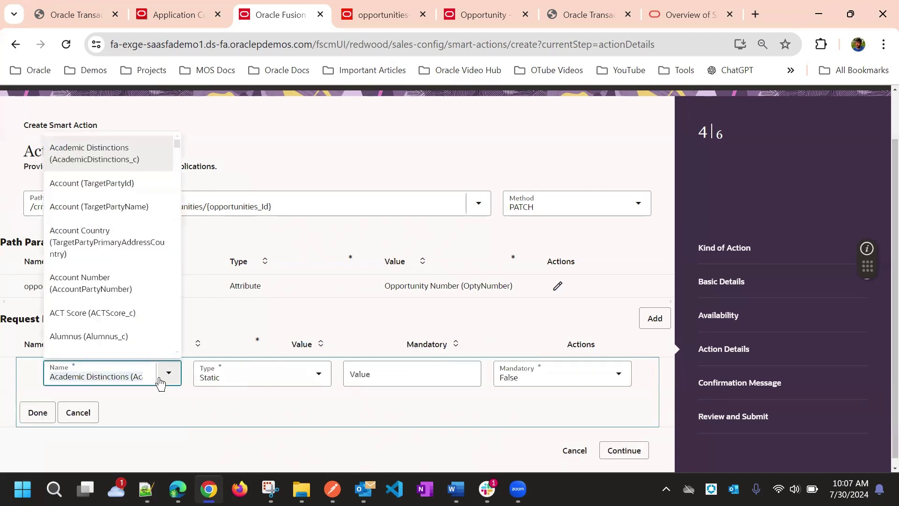
click(113, 368)
click(278, 321)
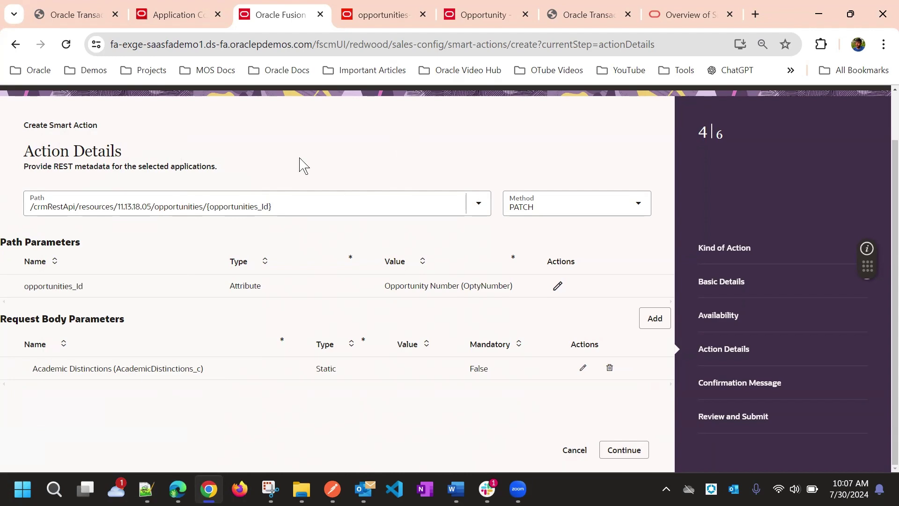
- Switch to Application Composer, open the Academic Distinctions custom field and examine its constraints, including the service payload option
click(203, 11)
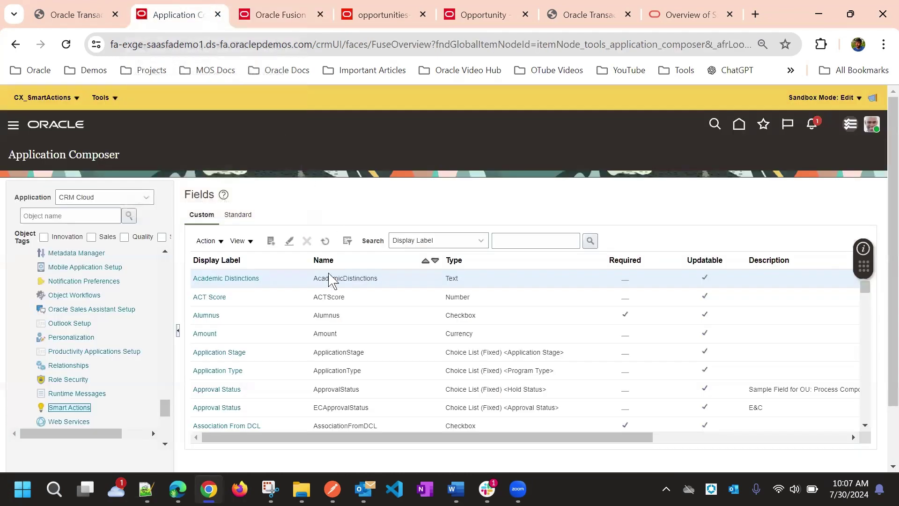
click(236, 280)
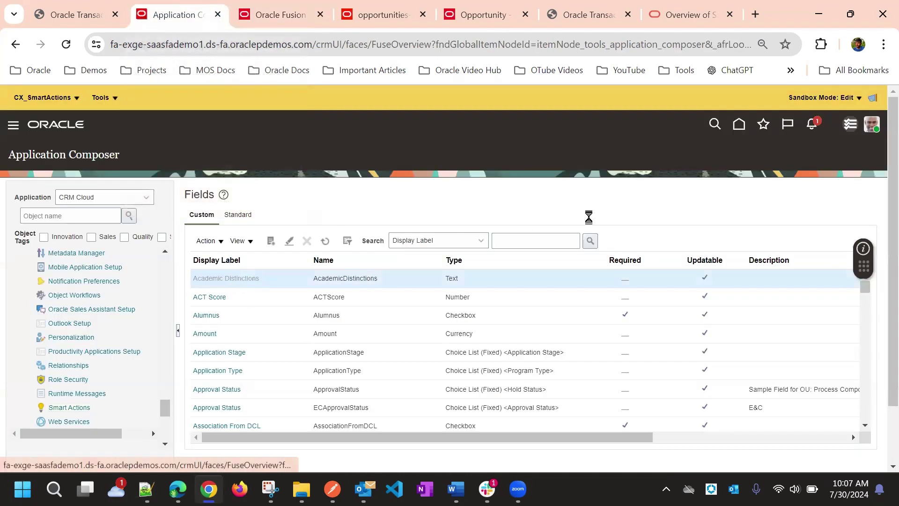
scroll(654, 262, down, 2)
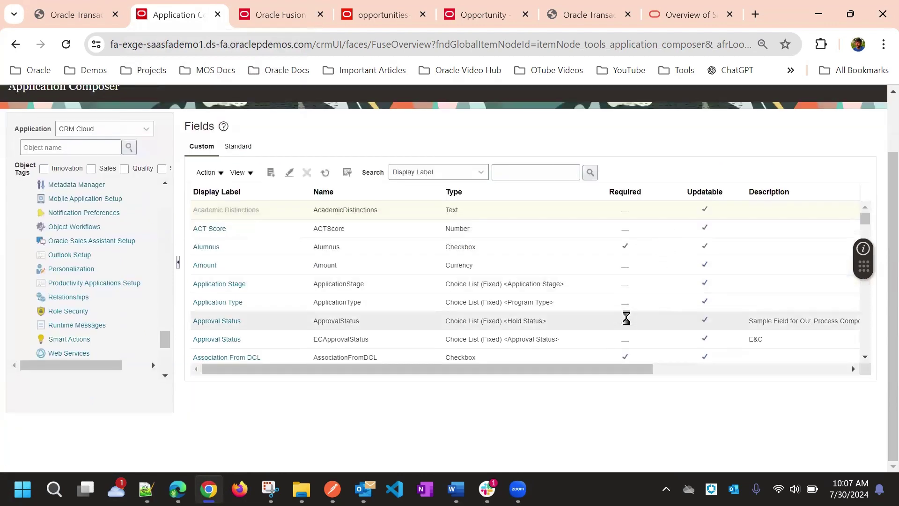
scroll(633, 340, down, 1)
scroll(636, 346, down, 1)
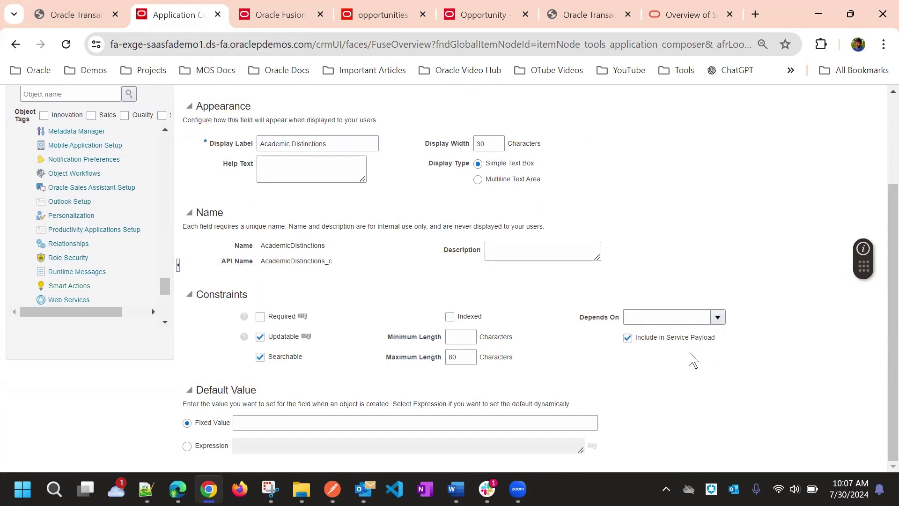
click(691, 312)
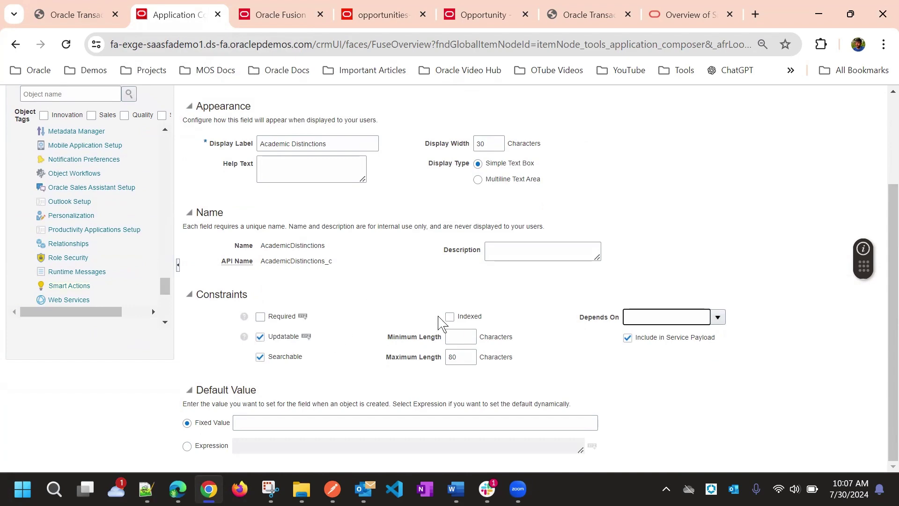
- Return to the smart action and open the Academic Distinctions request body parameter for editing
scroll(815, 186, up, 2)
scroll(815, 186, up, 1)
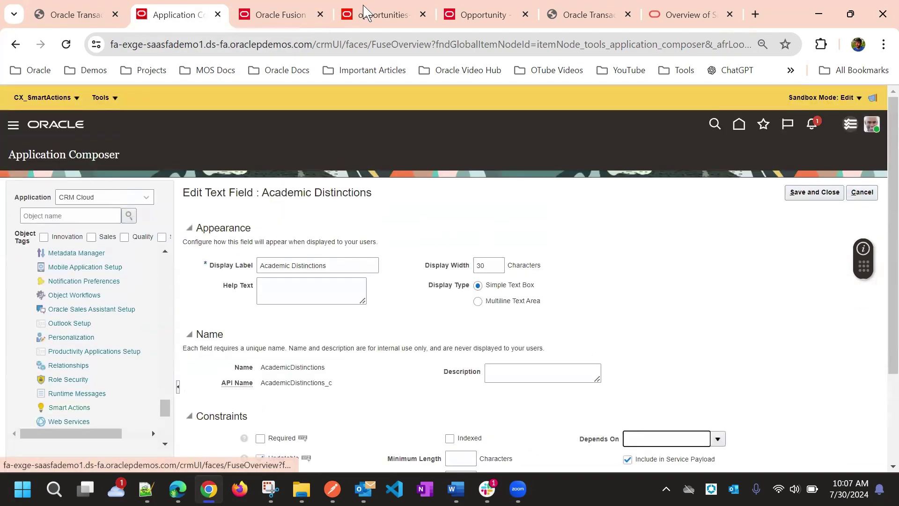
click(369, 14)
click(281, 15)
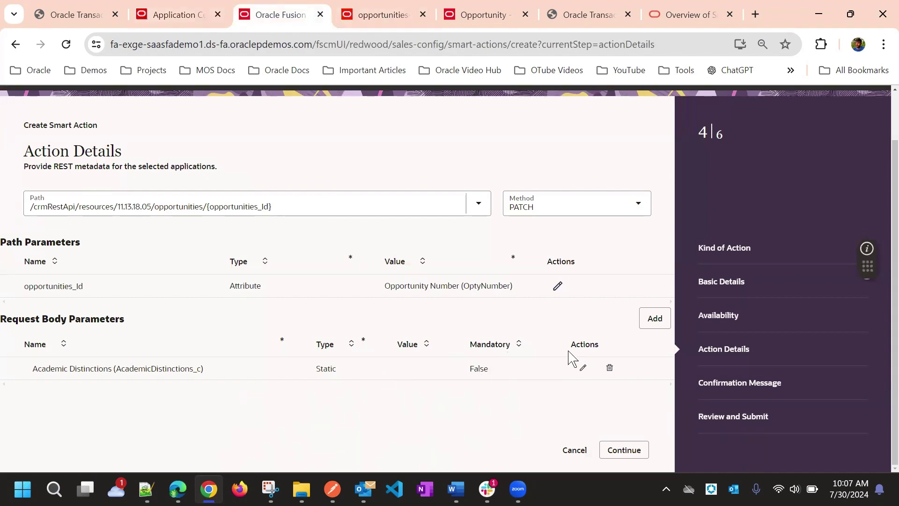
click(583, 367)
click(443, 374)
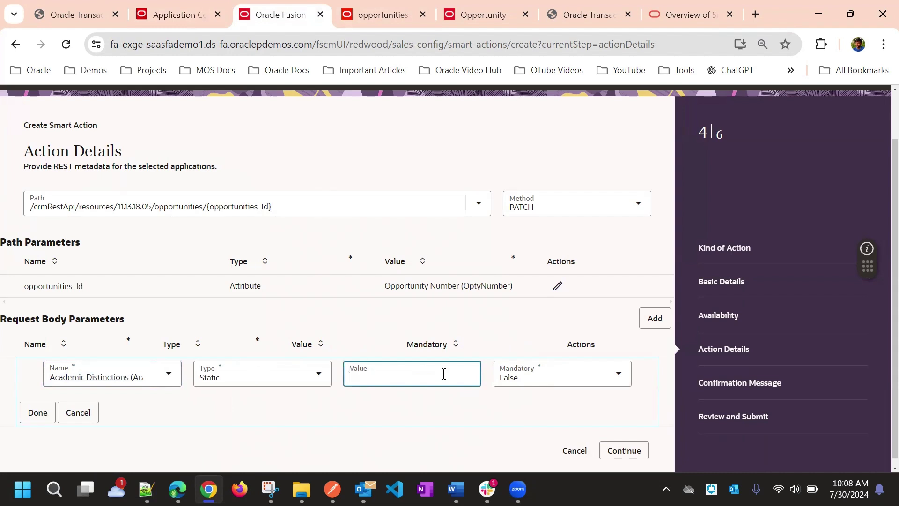
- Switch the request body parameter's type to Attribute and check which attributes are offered as its value
click(294, 364)
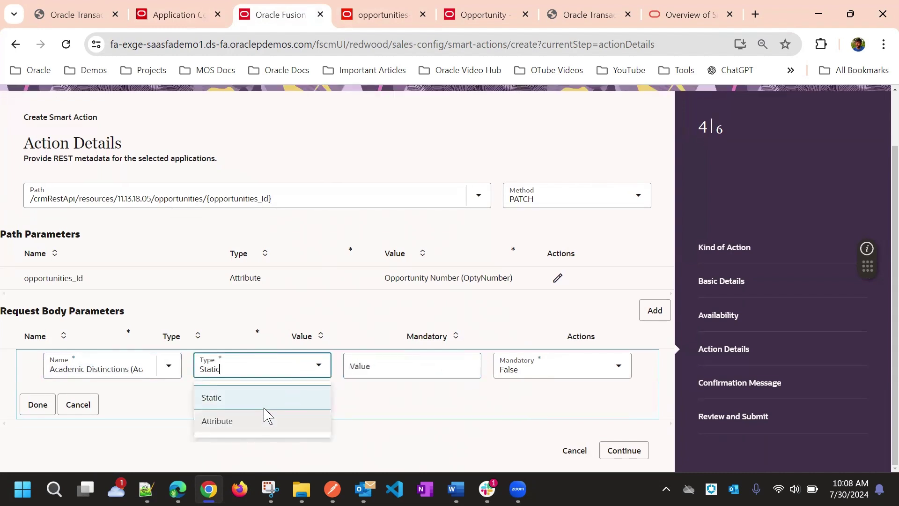
click(258, 419)
click(419, 367)
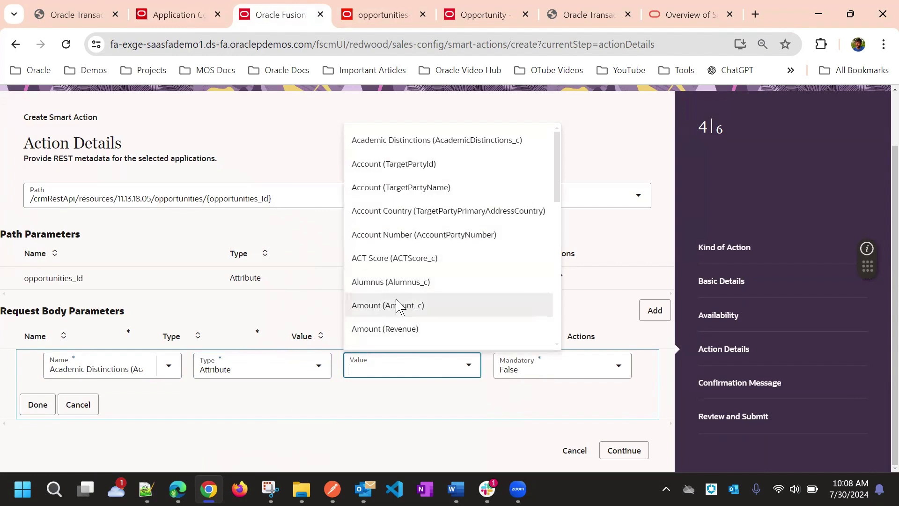
- Give the parameter the Static type with the value "This is updated by smart actions", and continue to the confirmation message stage
click(297, 365)
click(259, 396)
click(386, 363)
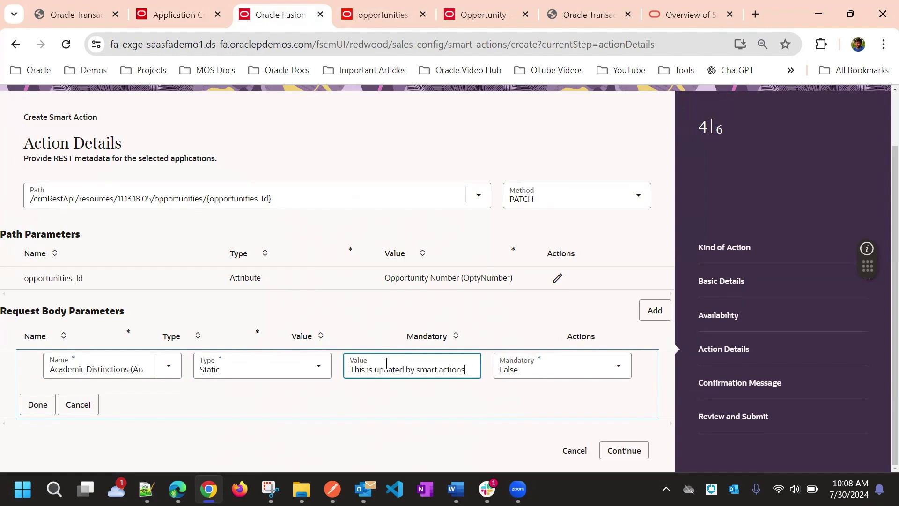
click(419, 315)
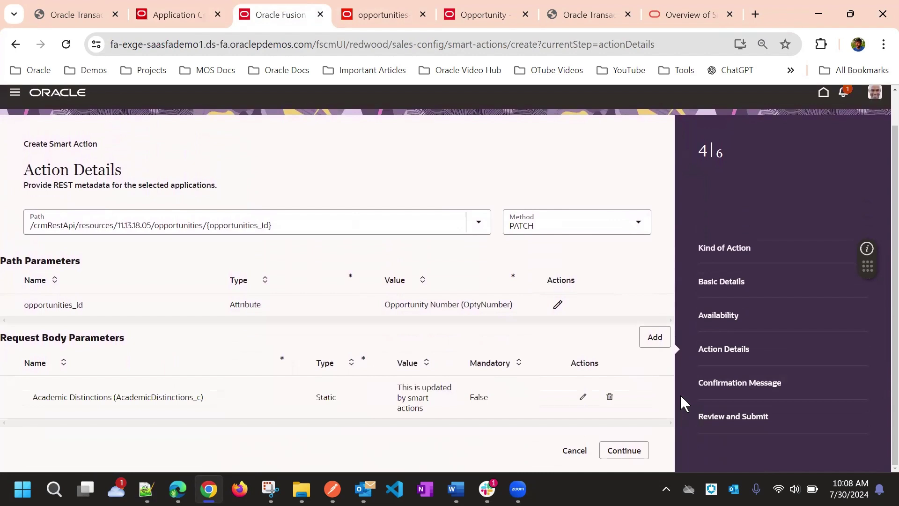
click(746, 374)
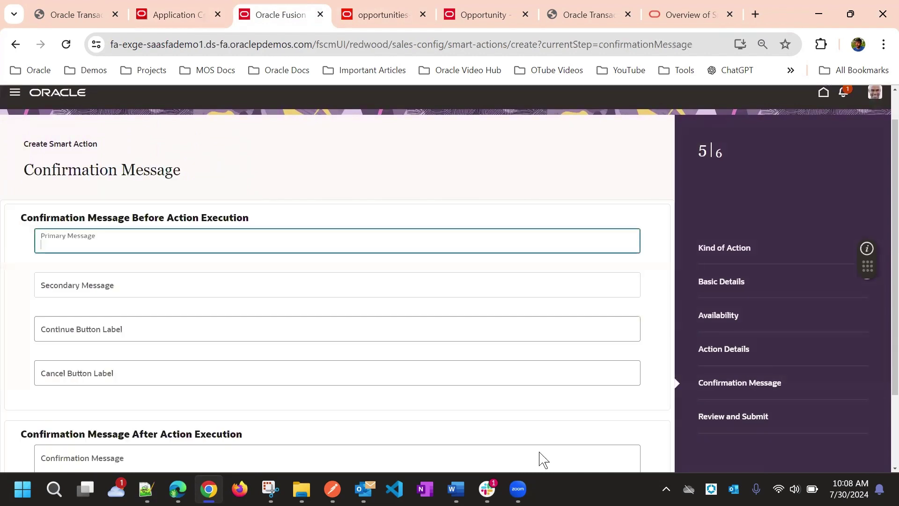
- Examine the message and button label fields available for before and after action execution
scroll(491, 402, down, 3)
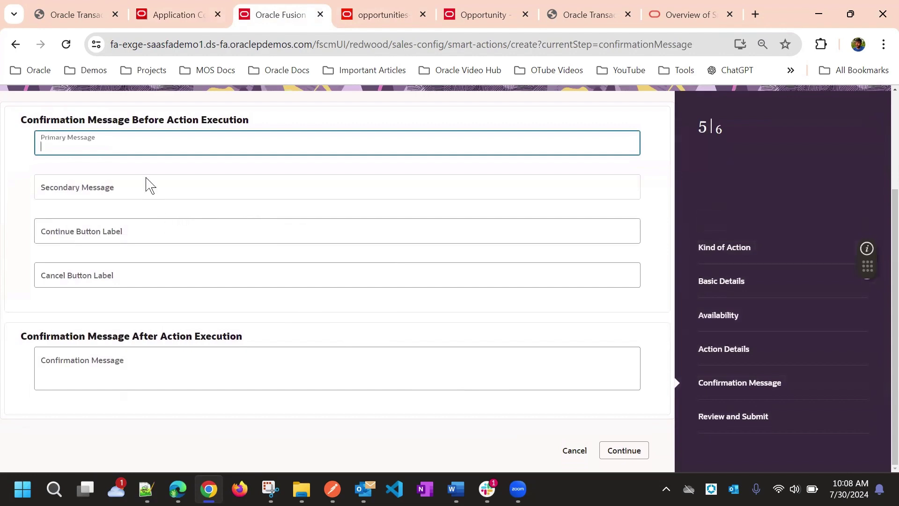
click(125, 142)
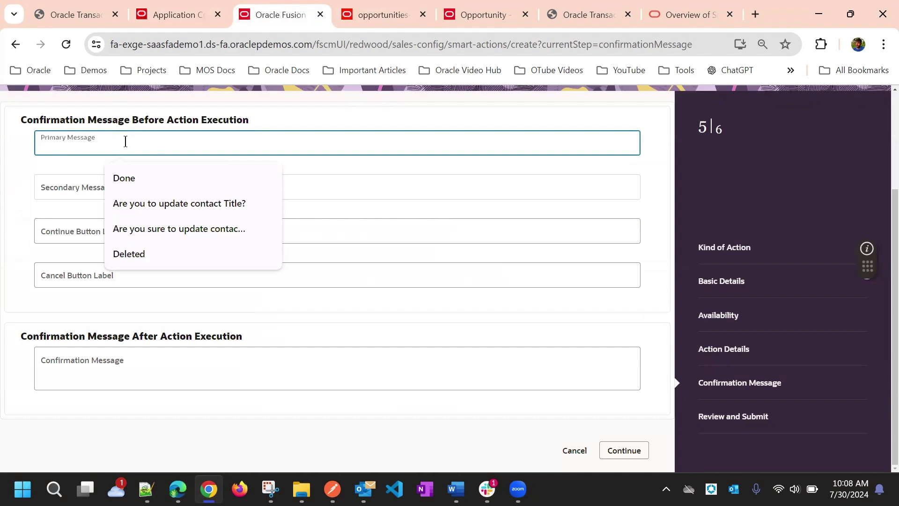
click(93, 139)
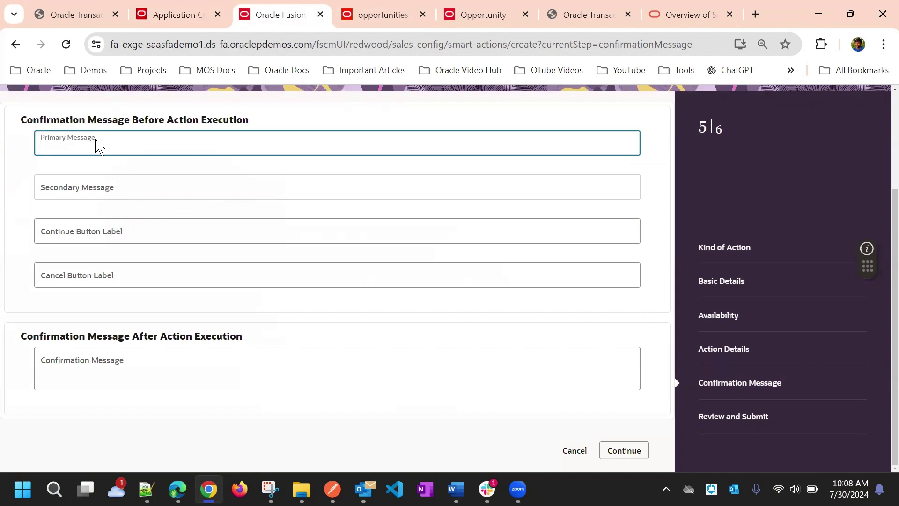
scroll(100, 168, up, 3)
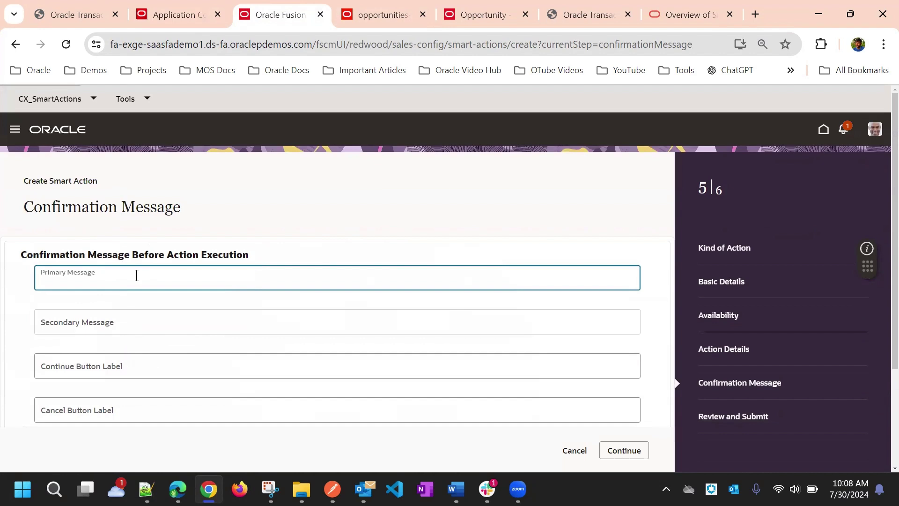
scroll(136, 276, down, 1)
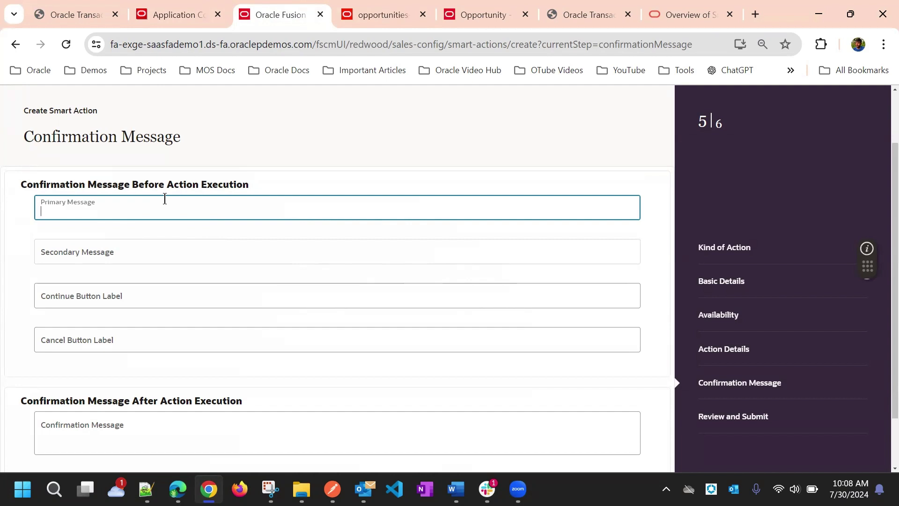
click(125, 300)
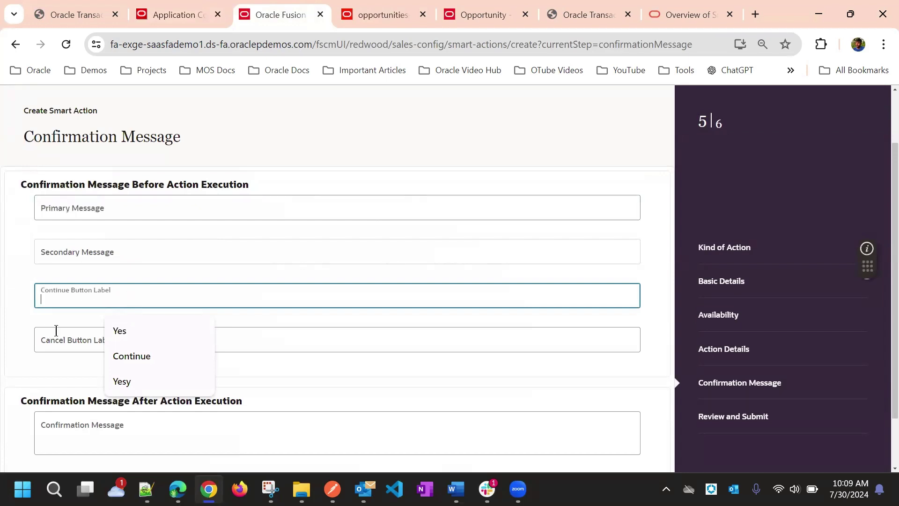
click(50, 373)
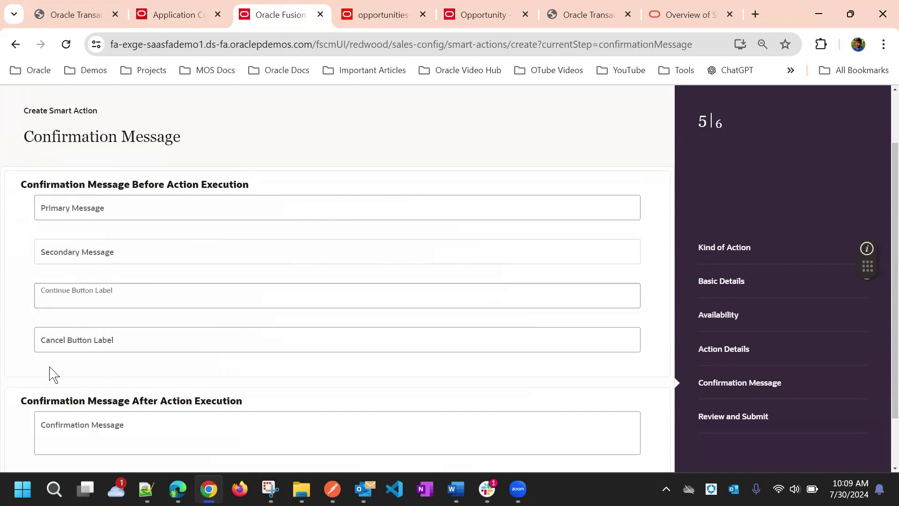
- Set the primary message before execution to "Are you sure to update AcademicDistinctions_c?", checking the attribute name in Postman
click(122, 210)
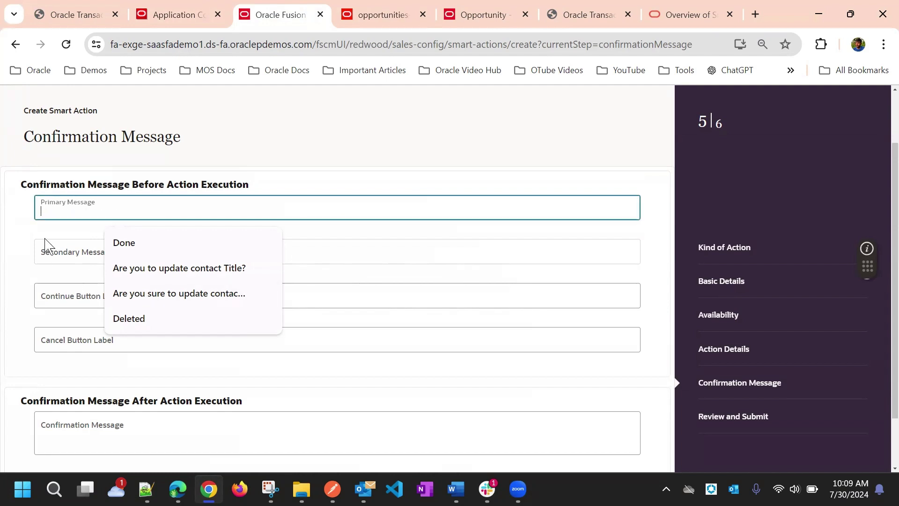
click(165, 302)
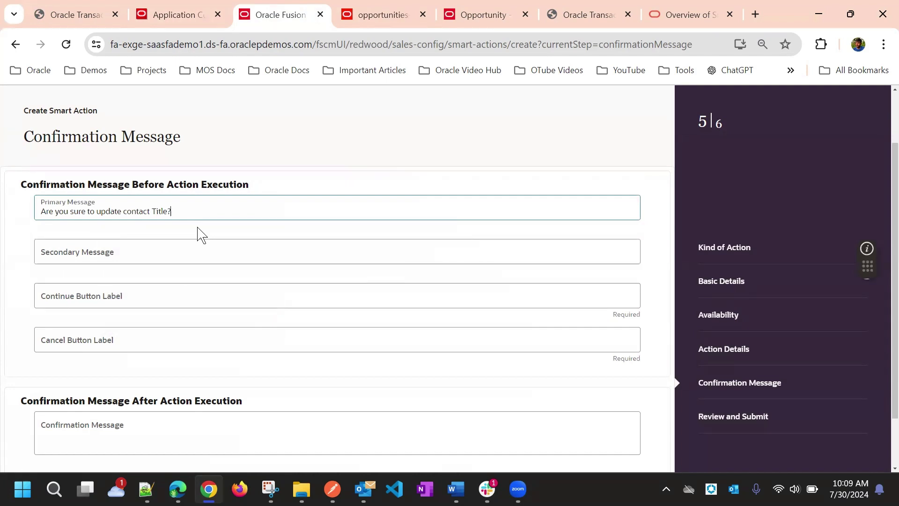
double_click(126, 213)
text(Ac)
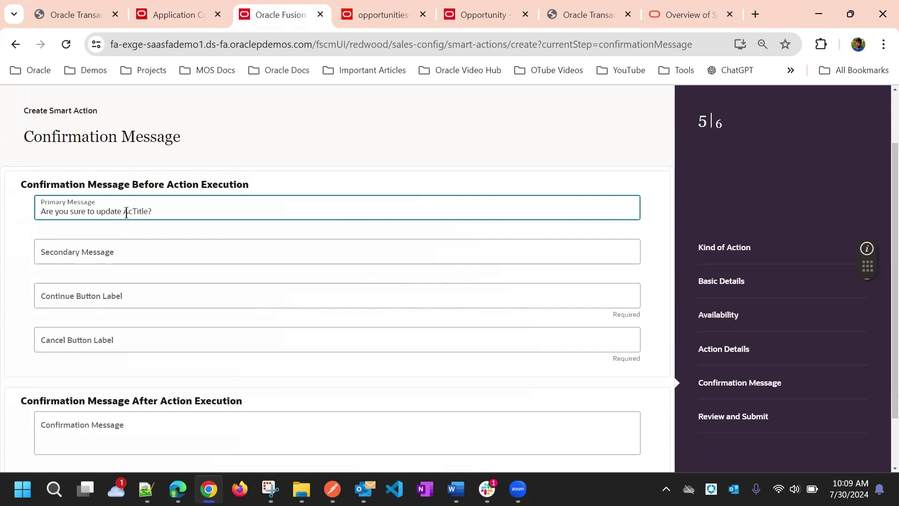
text(a)
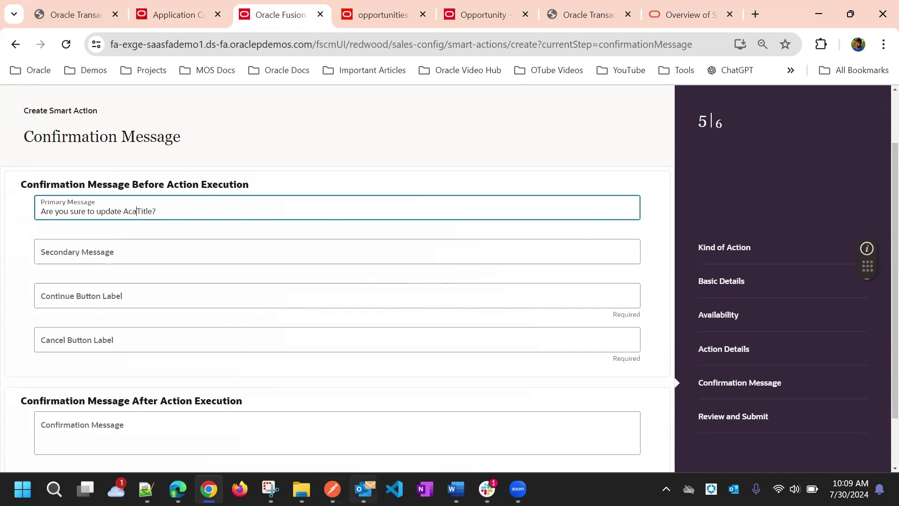
click(333, 488)
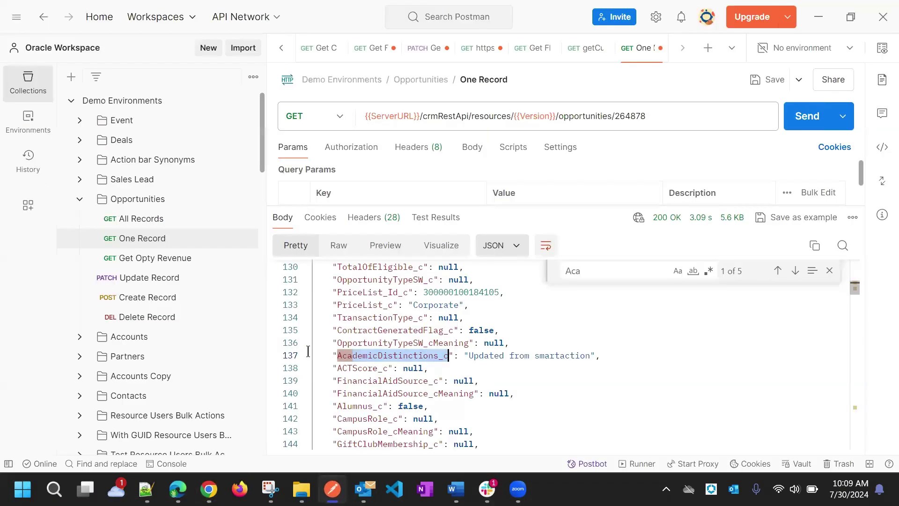
key(alt+Tab)
double_click(128, 215)
text(AcademicDistinctions_c)
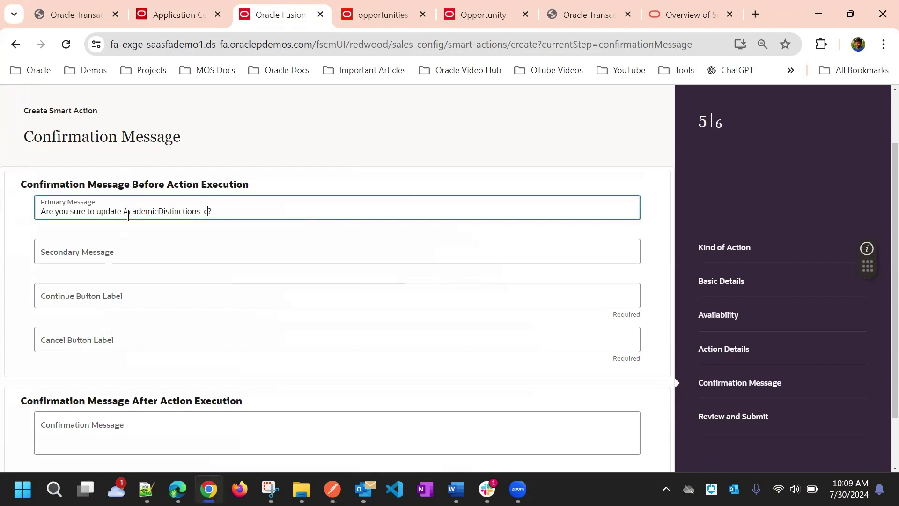
- Enter "Field Update" as the secondary message shown before the action runs
click(159, 246)
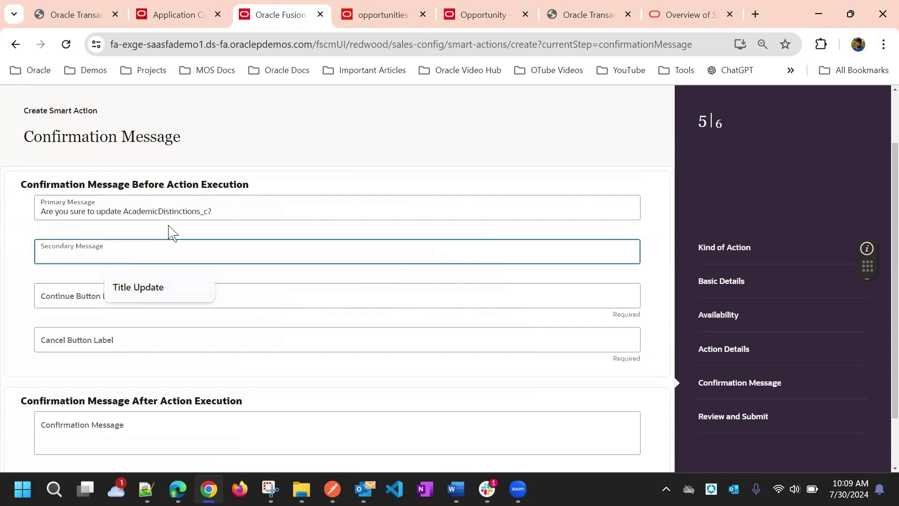
text(Field Update)
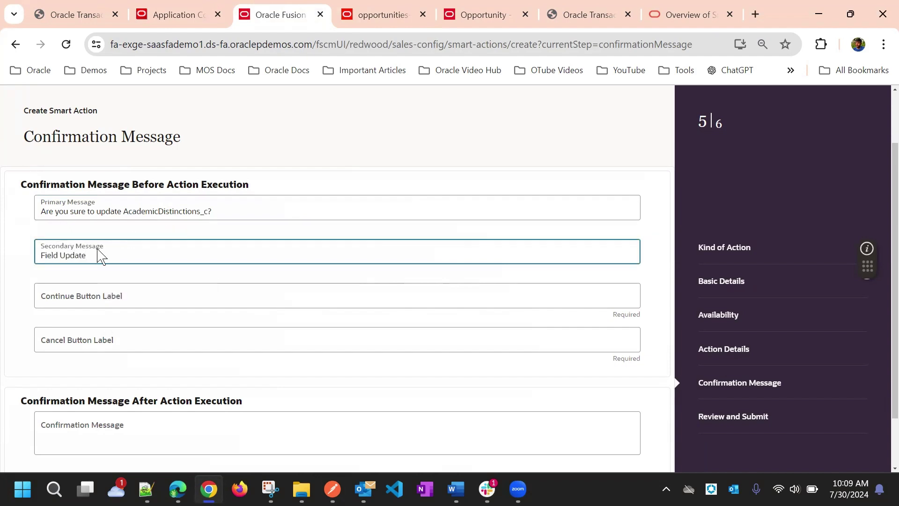
click(93, 232)
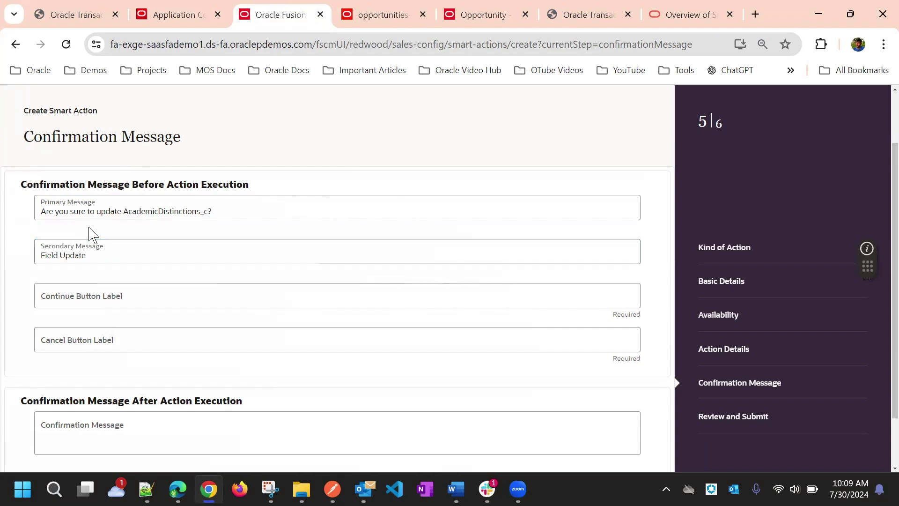
click(92, 259)
- Label the confirmation's continue button Continue and its cancel button Cancel
click(113, 288)
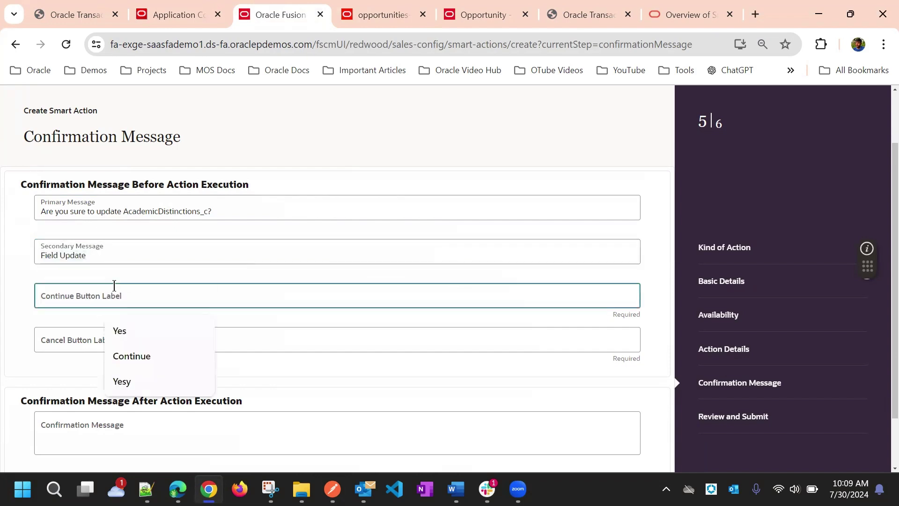
click(132, 356)
click(88, 338)
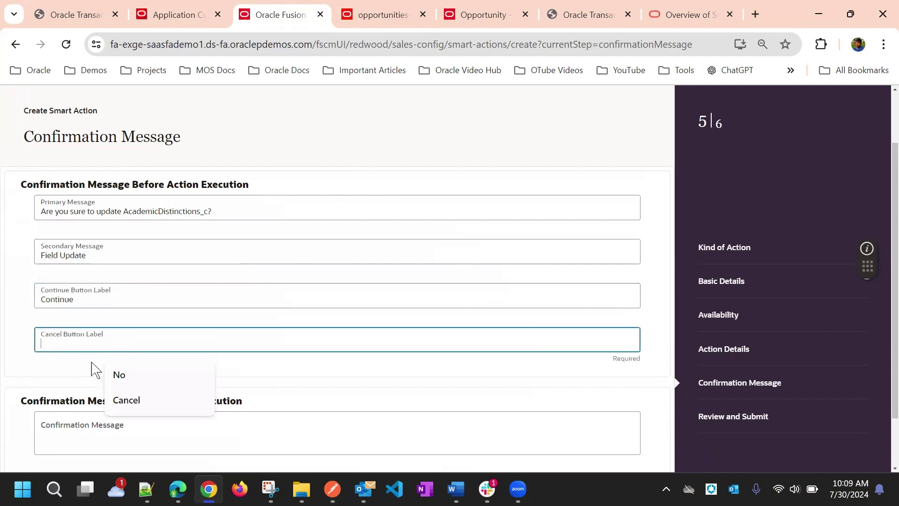
click(124, 402)
- Write the after-execution message "The Updated value of AcademicDistinctions_c is" and append the Academic Distinctions (AcademicDistinctions_c) attribute token
scroll(393, 335, down, 1)
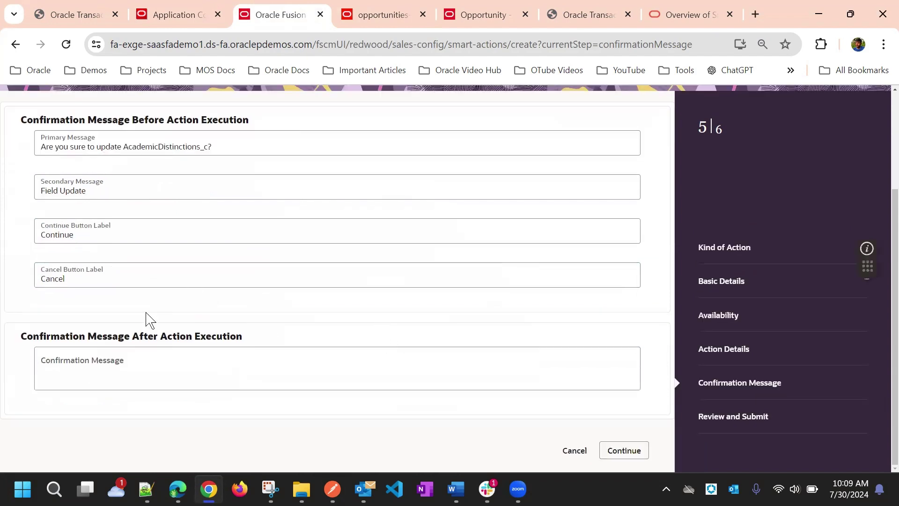
click(135, 373)
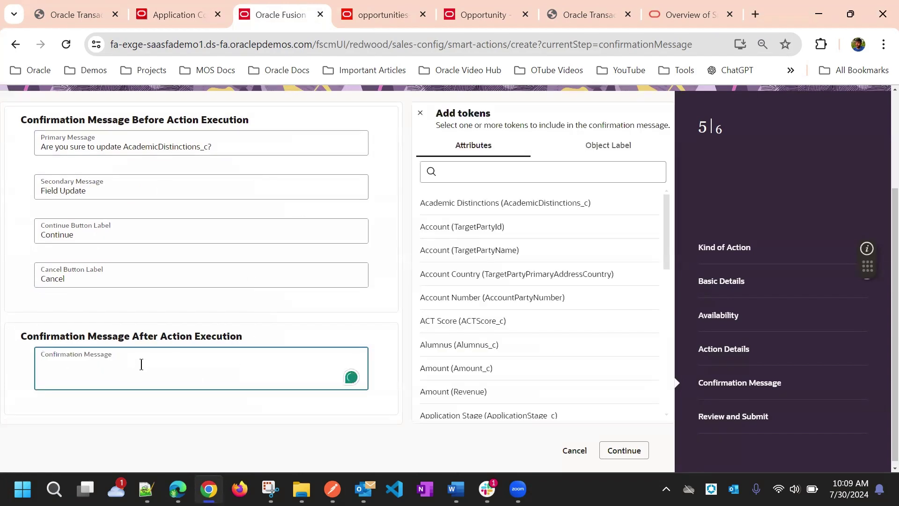
text(The Updated v)
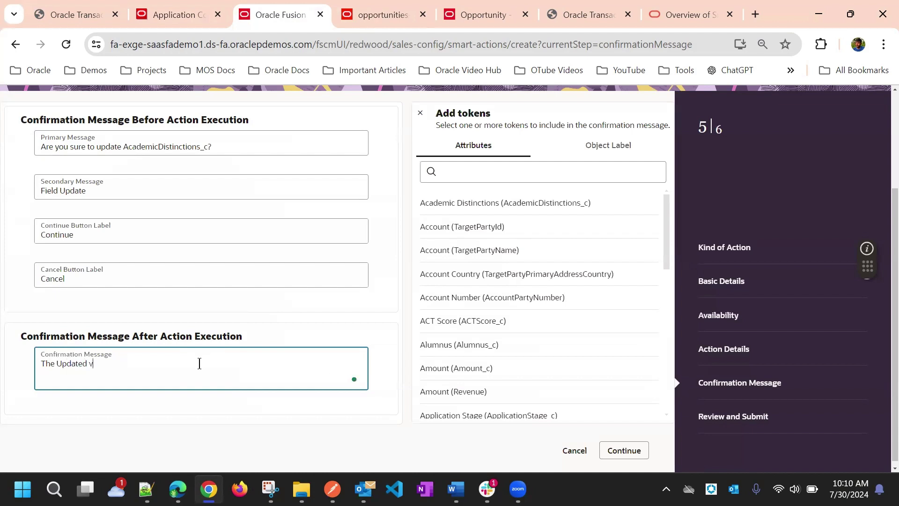
text(alue of)
text(AcademicDistinctions_c)
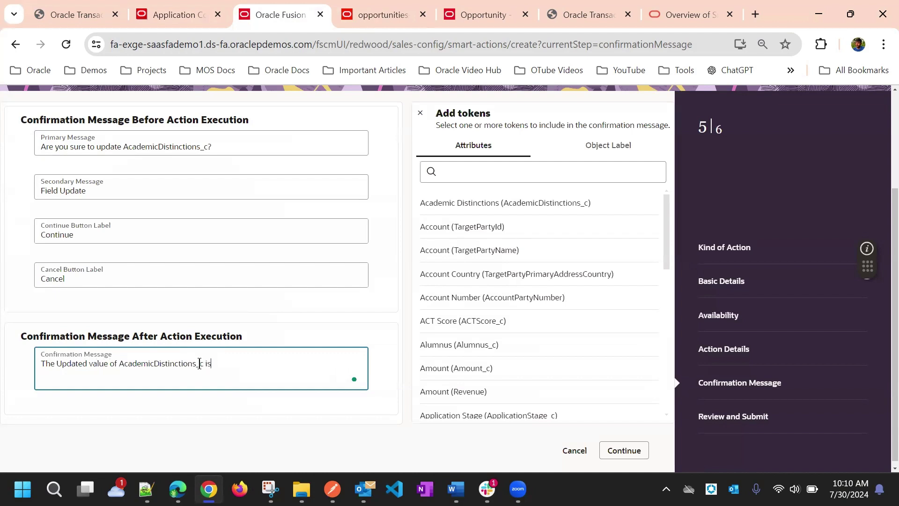
click(466, 174)
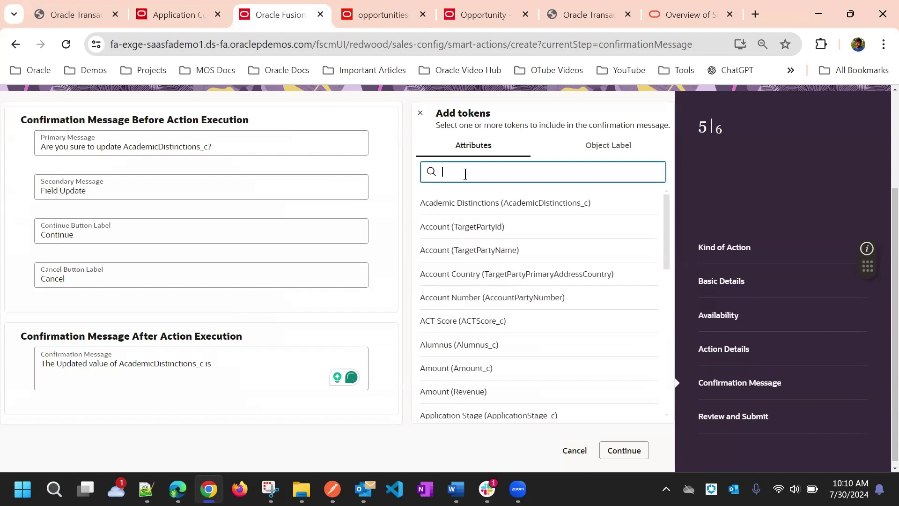
click(482, 209)
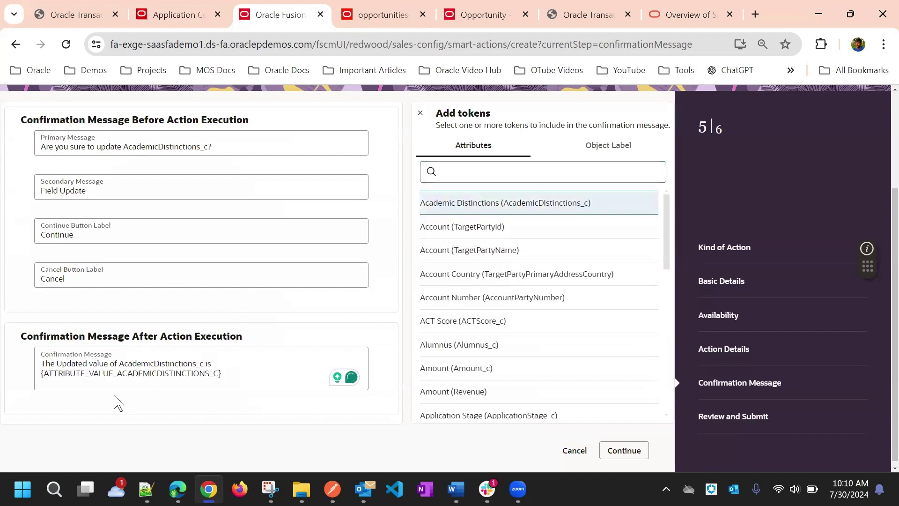
click(231, 366)
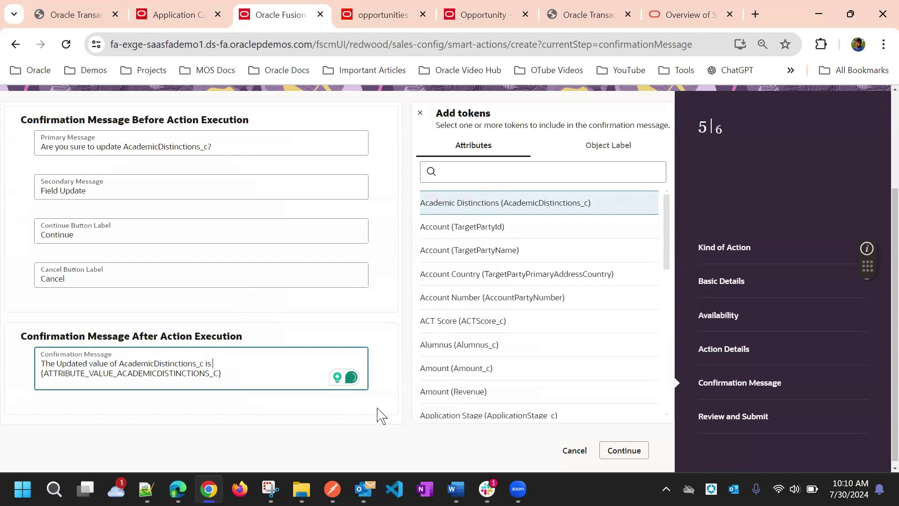
- Review the summary of the Update Opportunity smart action and submit it
click(615, 452)
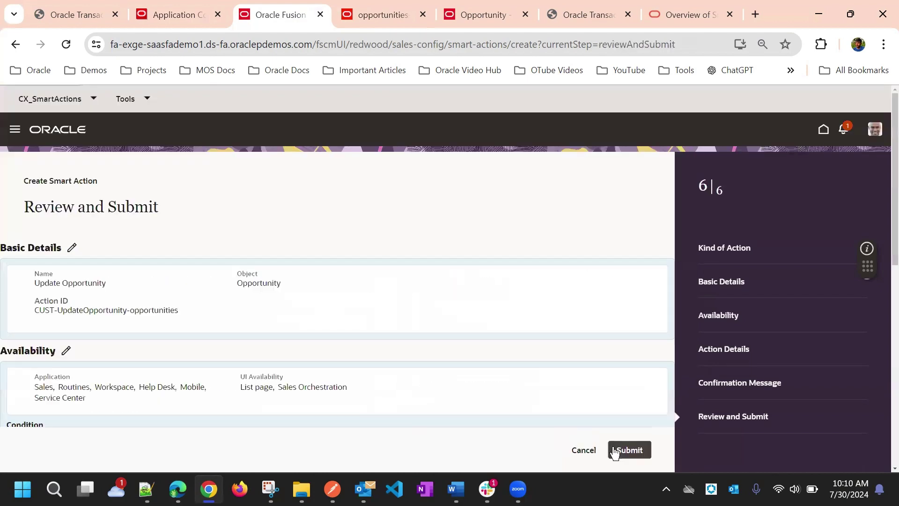
scroll(562, 356, down, 10)
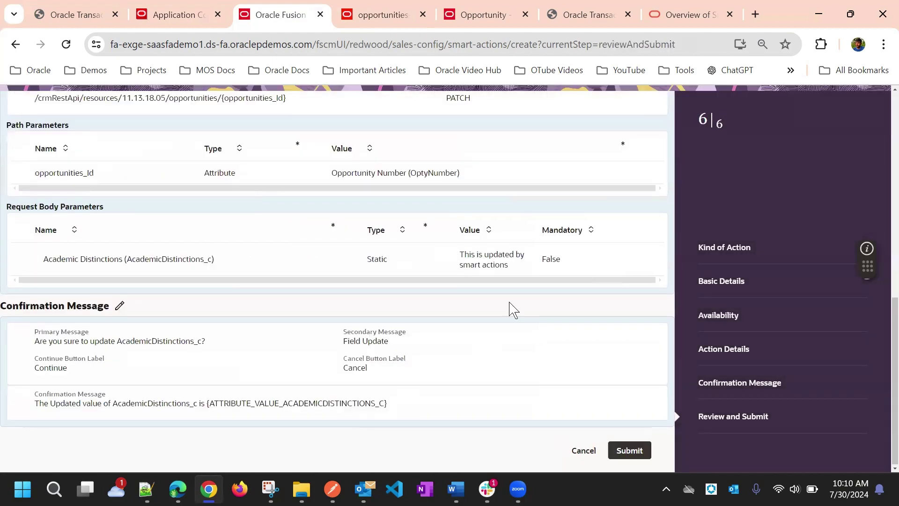
click(641, 451)
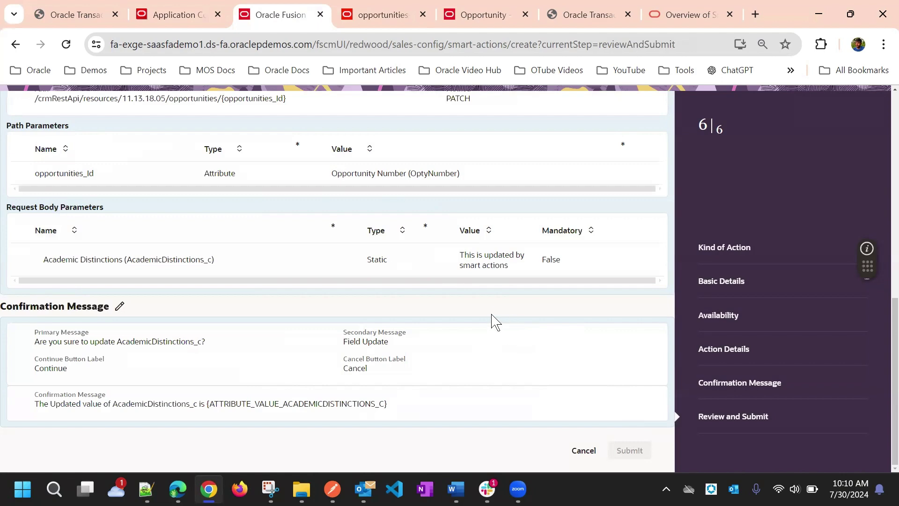
scroll(496, 313, up, 15)
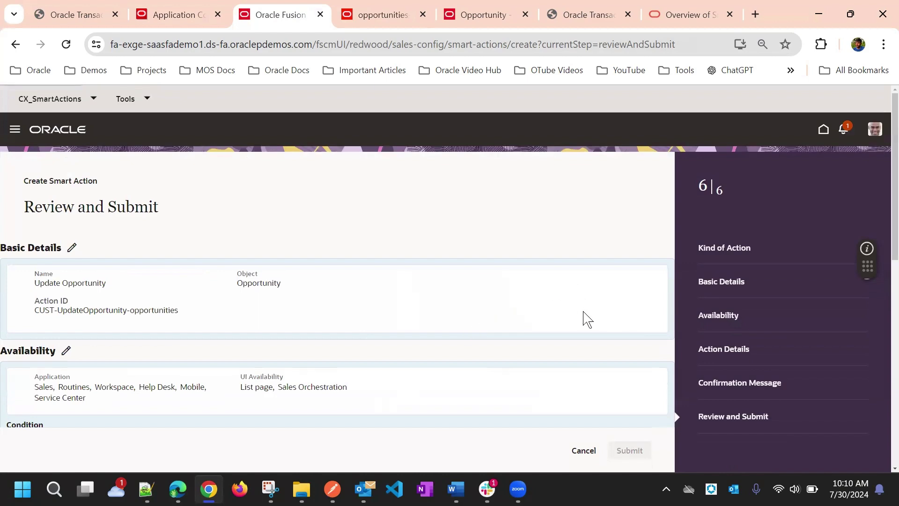
scroll(582, 317, down, 15)
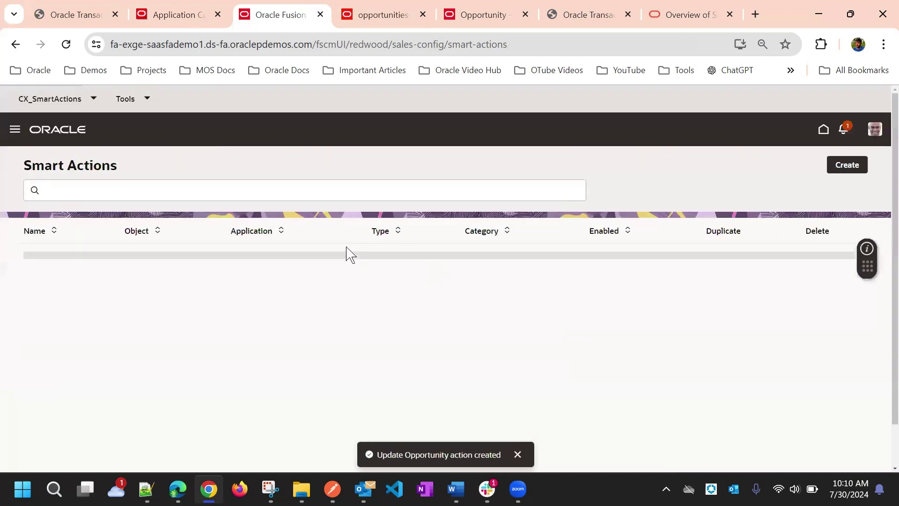
- Leave the Academic Distinctions field editor without saving and go to the Redwood Sales Opportunities list
click(177, 14)
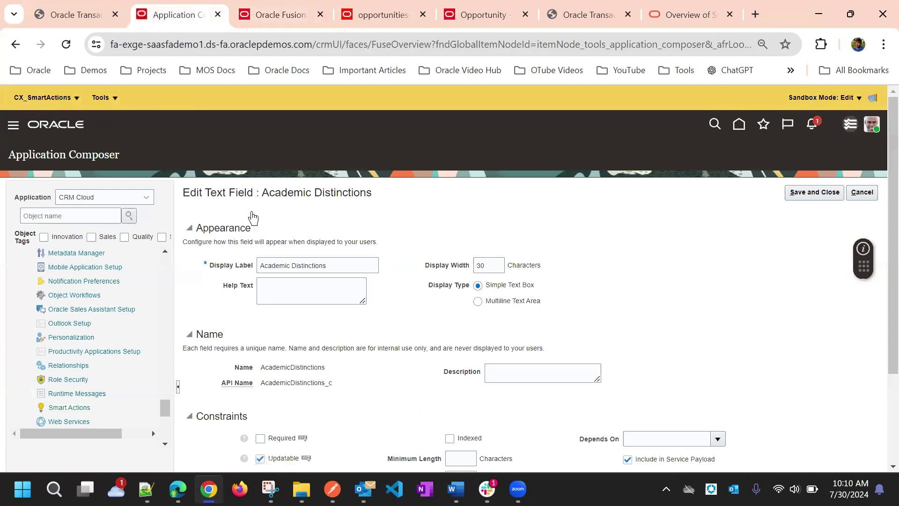
scroll(144, 307, down, 4)
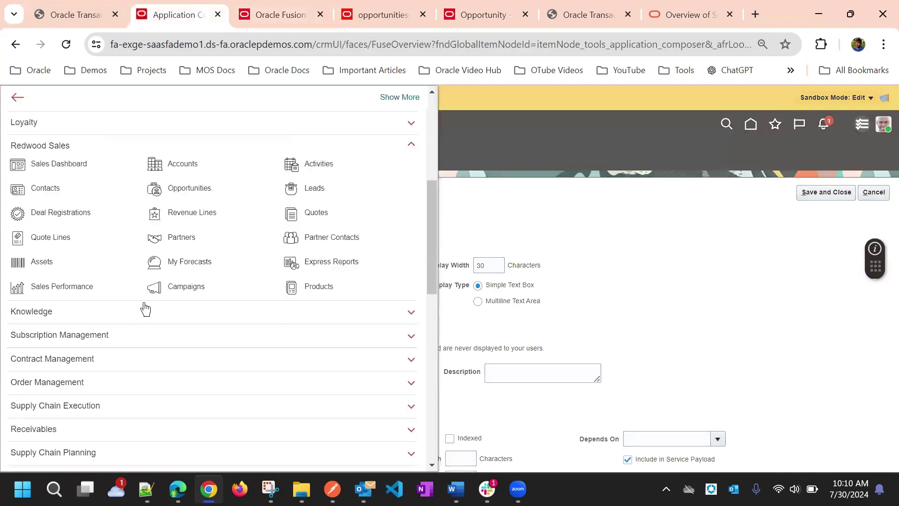
click(154, 192)
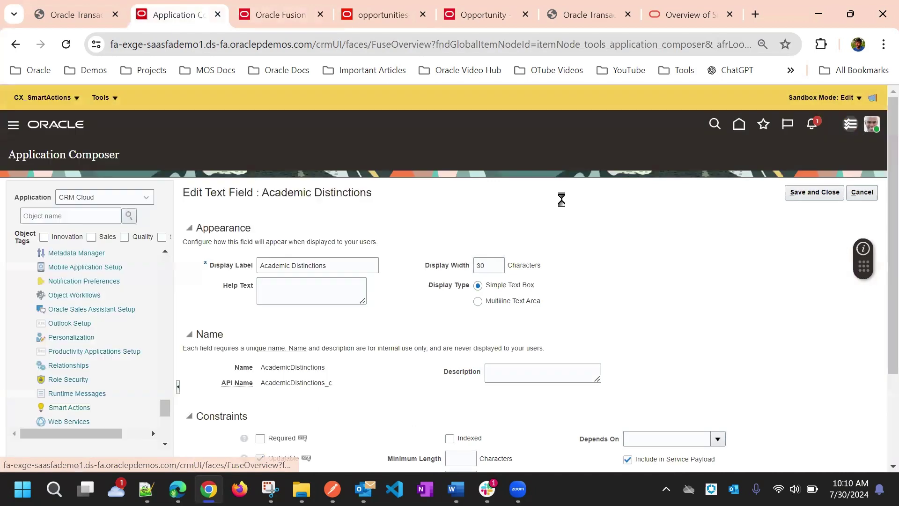
click(260, 15)
click(186, 14)
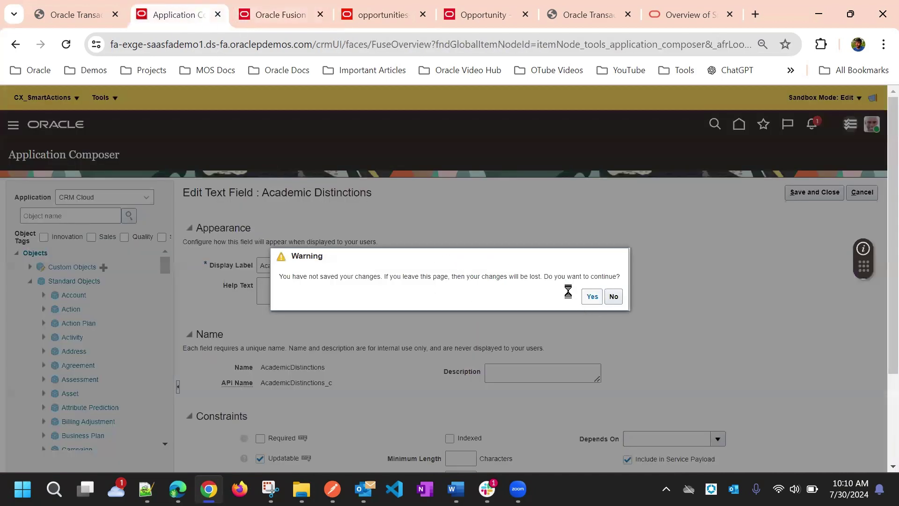
click(592, 296)
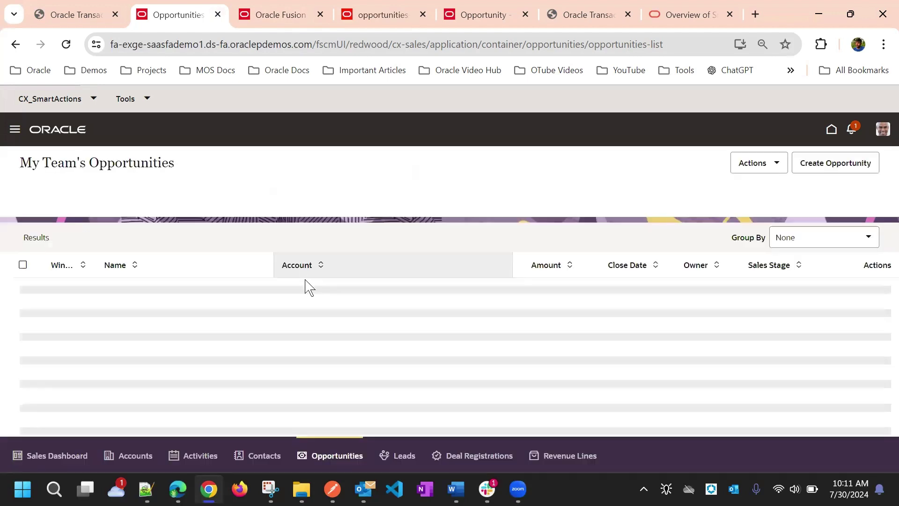
- Remove the "My subordinates are on the team" record set filter from the opportunities list, keeping the Open status filter
click(143, 198)
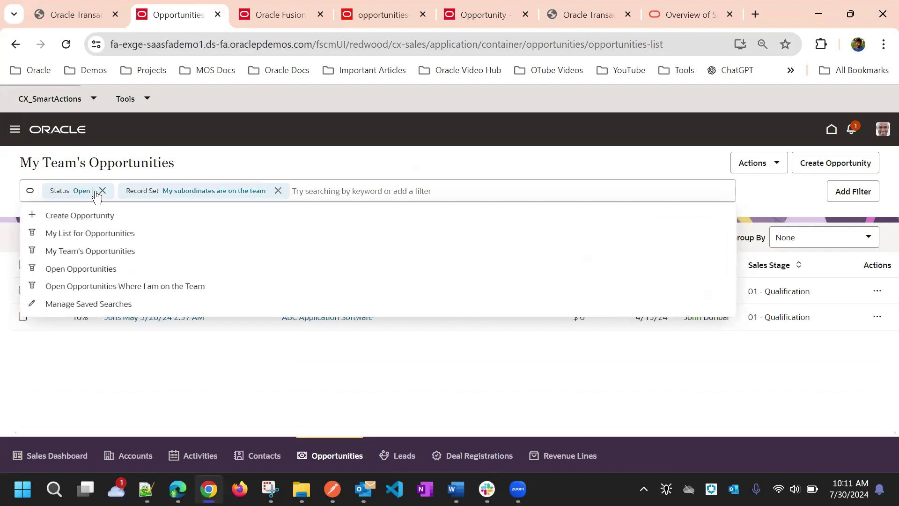
click(93, 191)
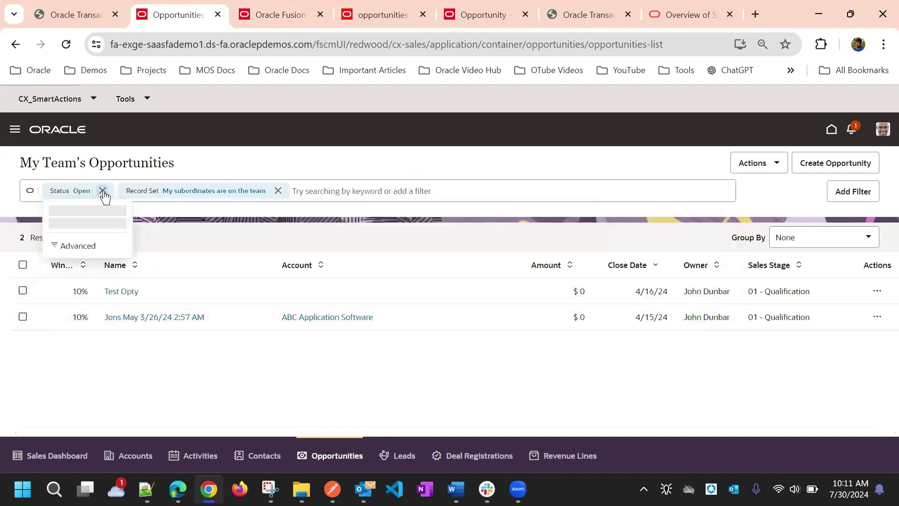
click(277, 190)
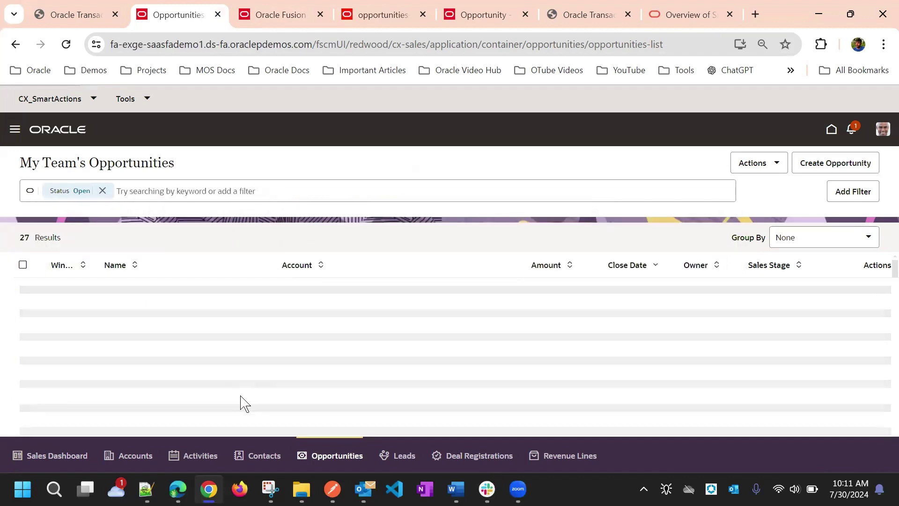
- Check the row actions offered for the Enterprise Architecture Deployment opportunity and open its record
click(136, 292)
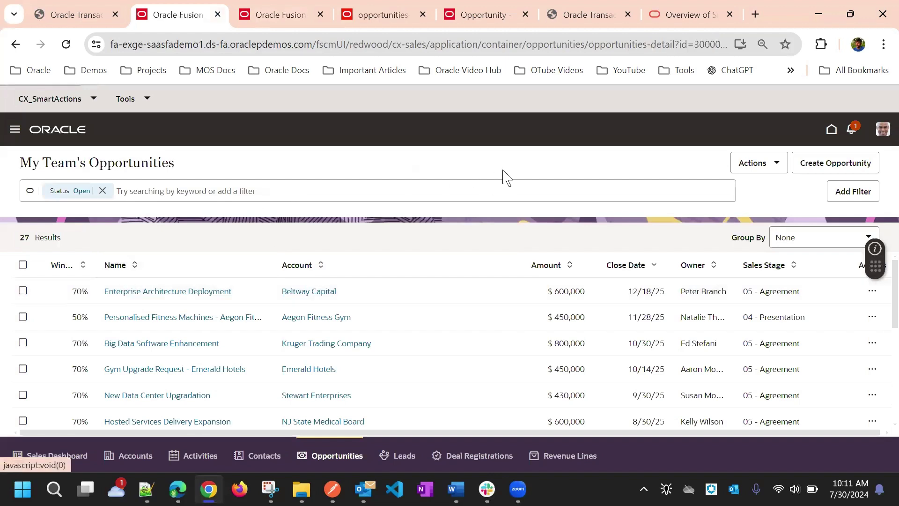
click(23, 162)
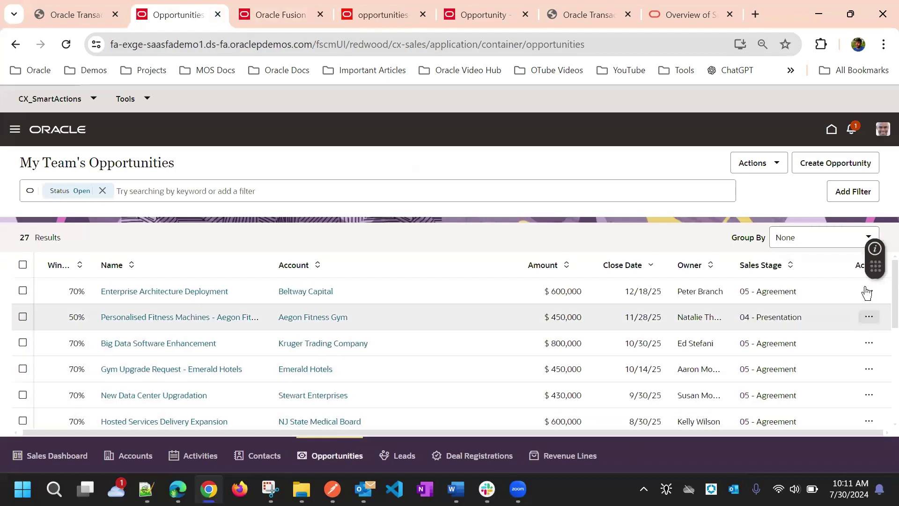
click(869, 290)
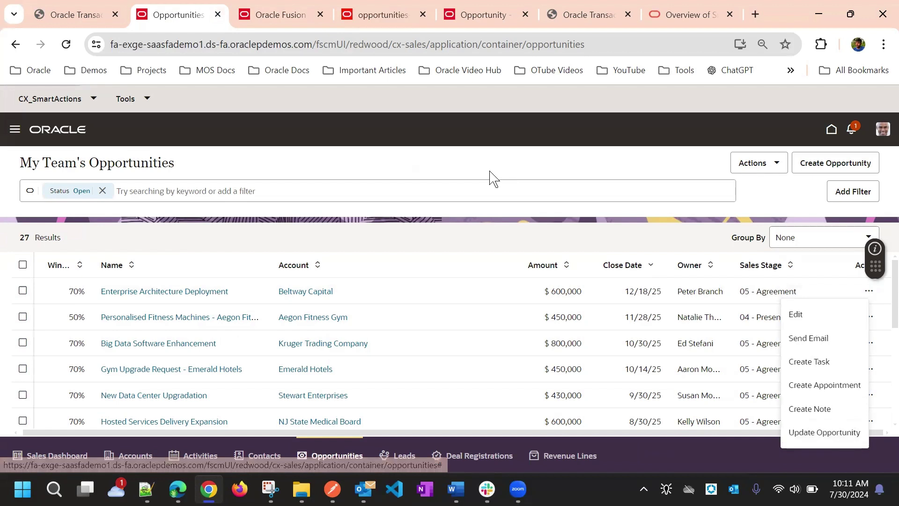
click(126, 294)
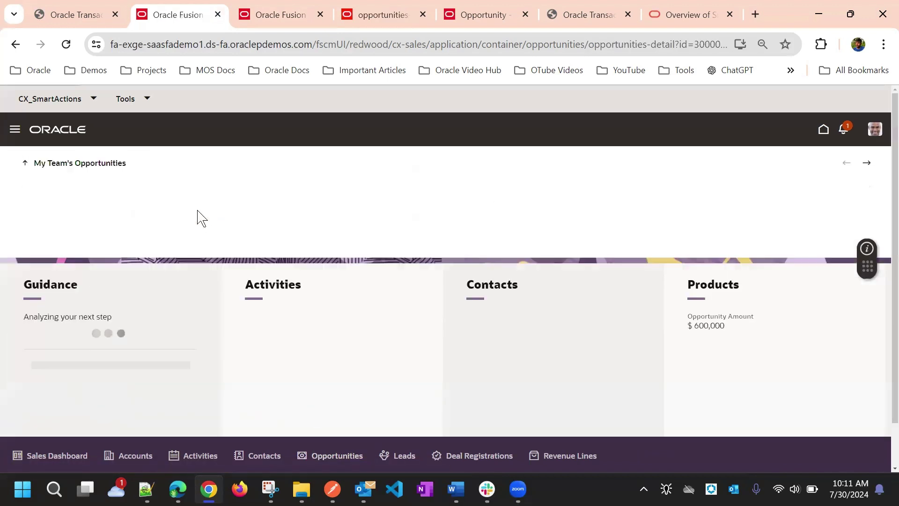
click(138, 241)
text(pdate Op)
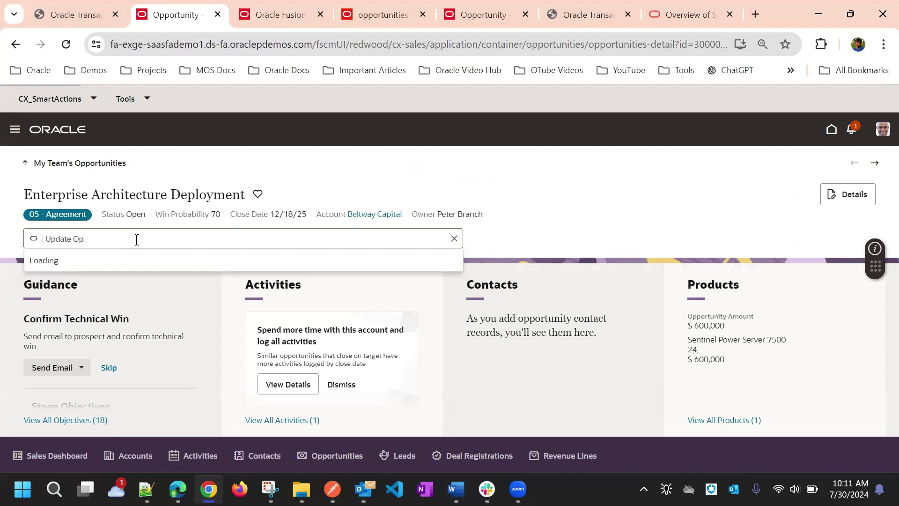
key(BackSpace)
key(BackSpace)
key(BackSpace)
key(BackSpace)
key(BackSpace)
key(BackSpace)
key(BackSpace)
key(BackSpace)
key(BackSpace)
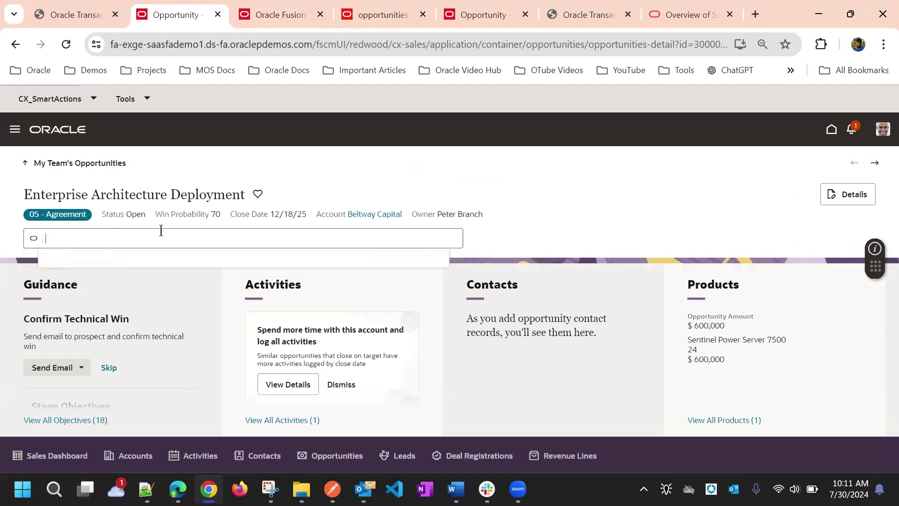
- Search the opportunity's actions for "Opportu" and start the Update Opportunity smart action
click(113, 241)
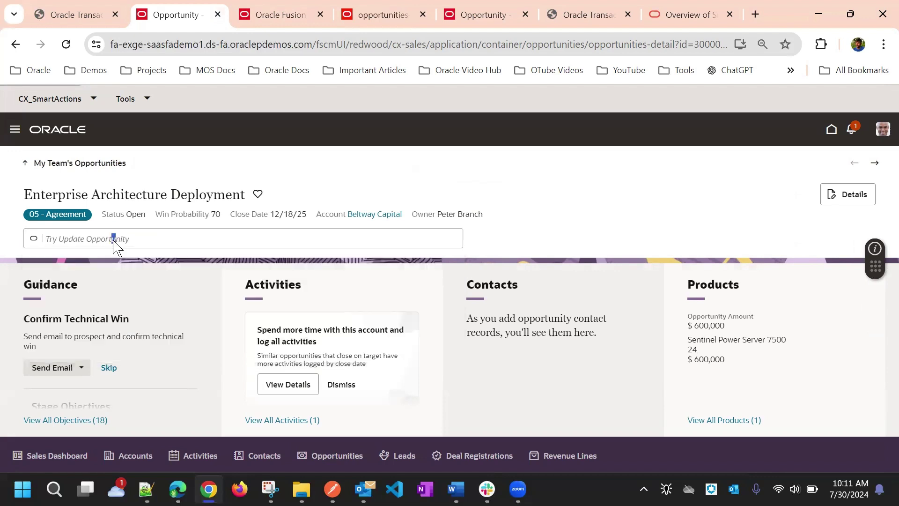
click(100, 241)
text(Oppor)
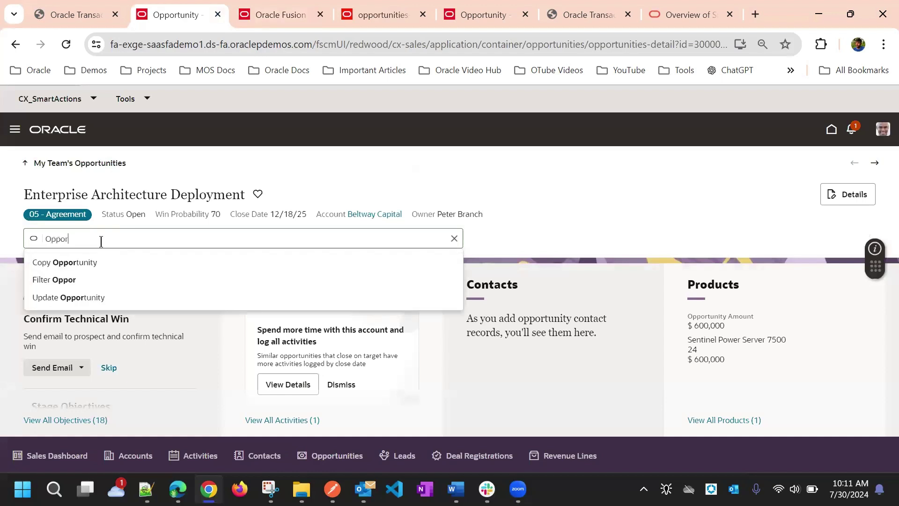
text(tuni)
key(BackSpace)
key(BackSpace)
key(BackSpace)
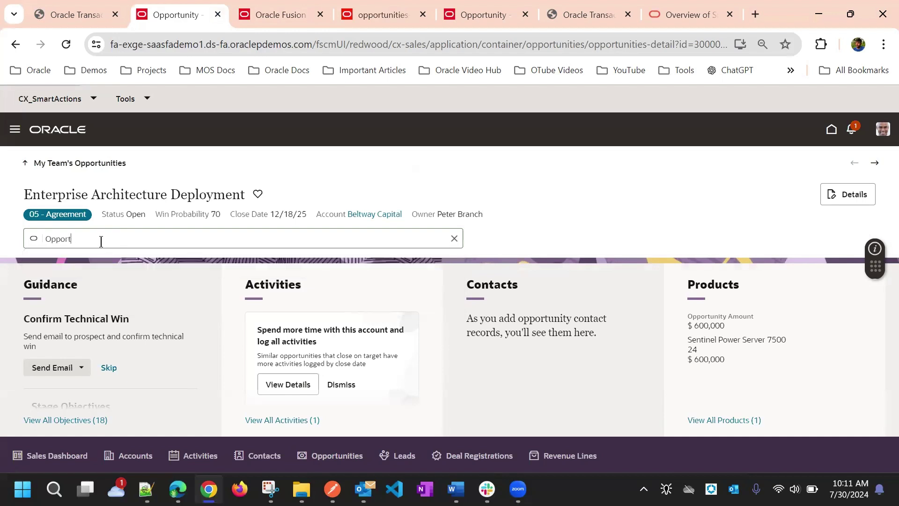
key(BackSpace)
key(BackSpace)
key(BackSpace)
text(Opportu)
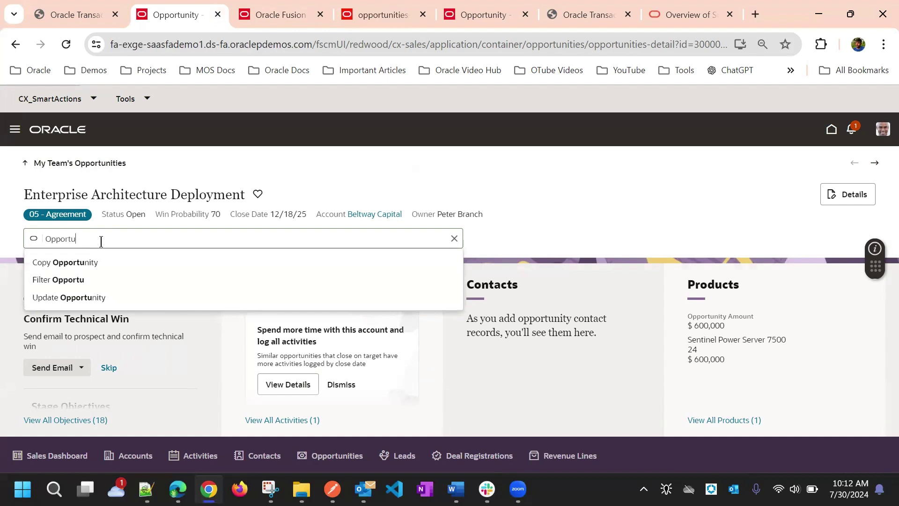
click(73, 299)
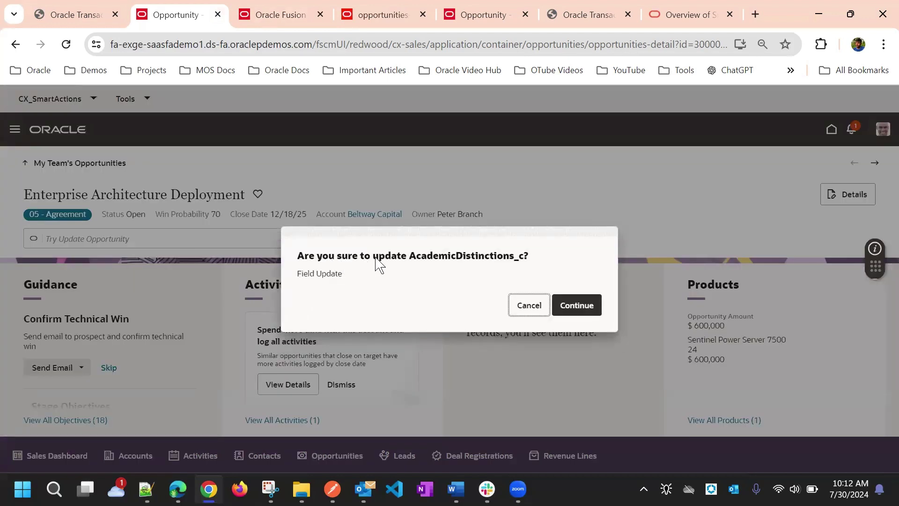
- Review the Field Update confirmation and continue with the AcademicDistinctions_c update
triple_click(329, 271)
click(473, 274)
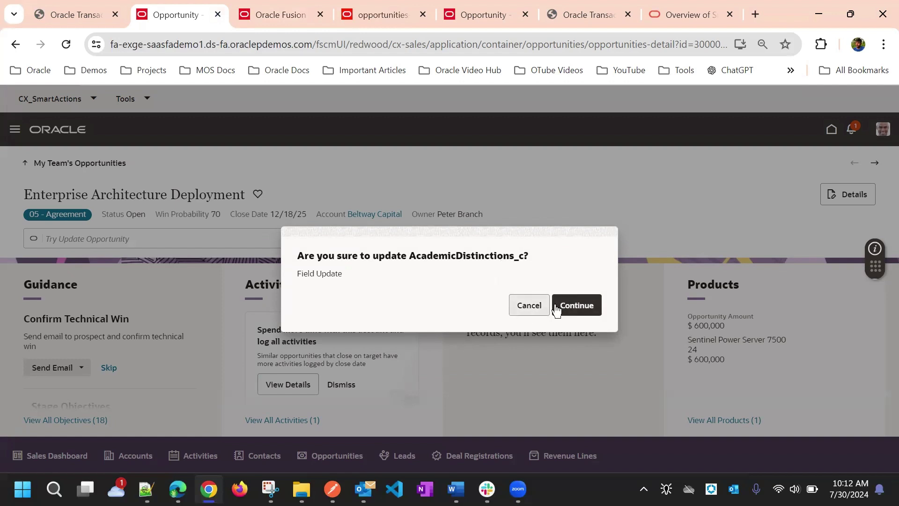
click(575, 306)
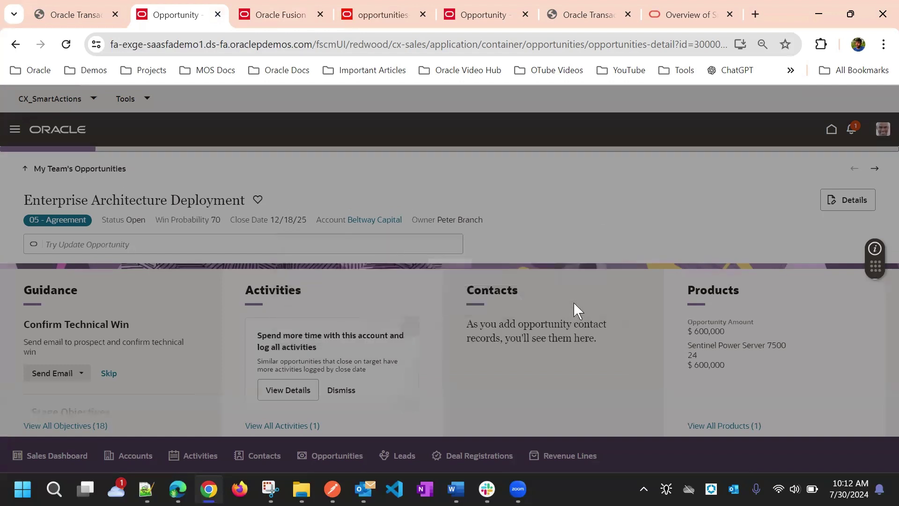